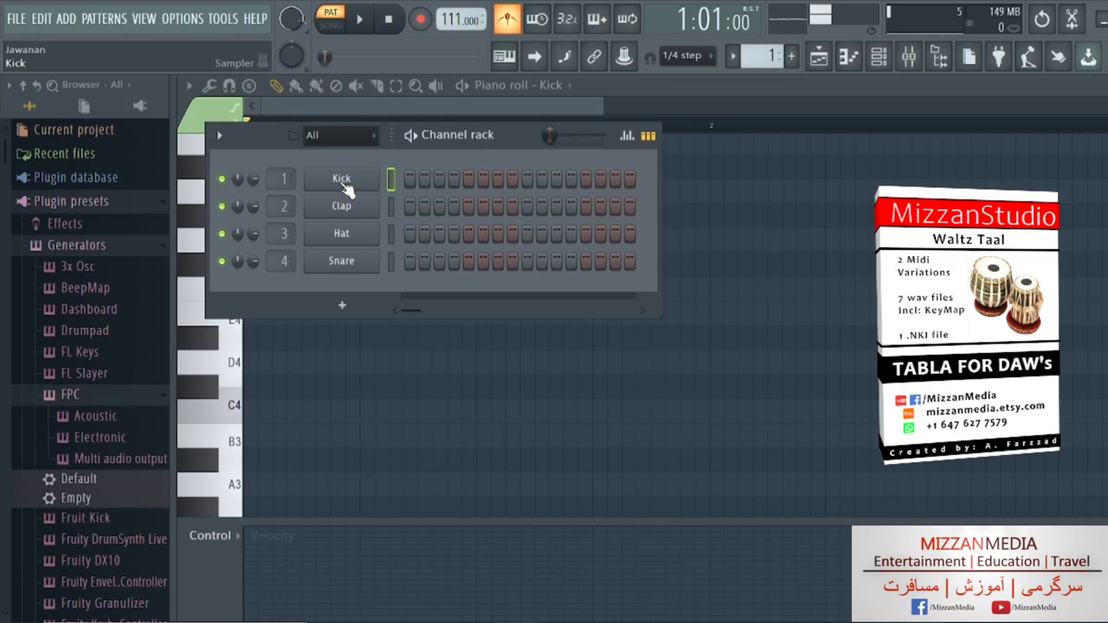
Insert an FPC channel from the Kick menu and audition its Crash, Mid Tom and Open HiHat pads
{"action": "right_click", "coordinate": [343, 188]}
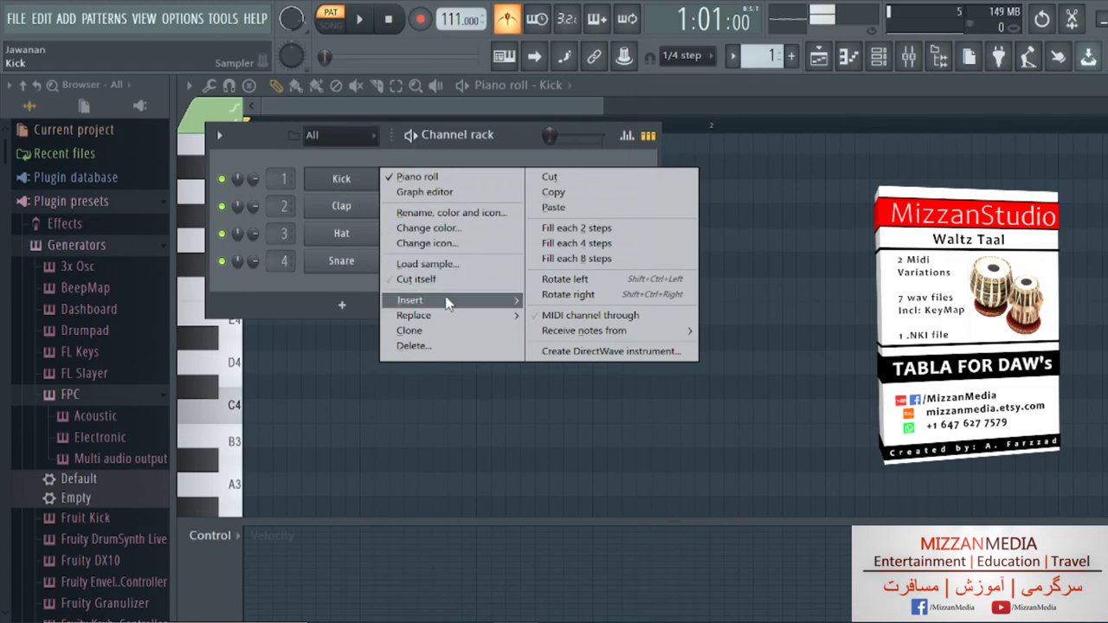
{"action": "mouse_move", "coordinate": [450, 300]}
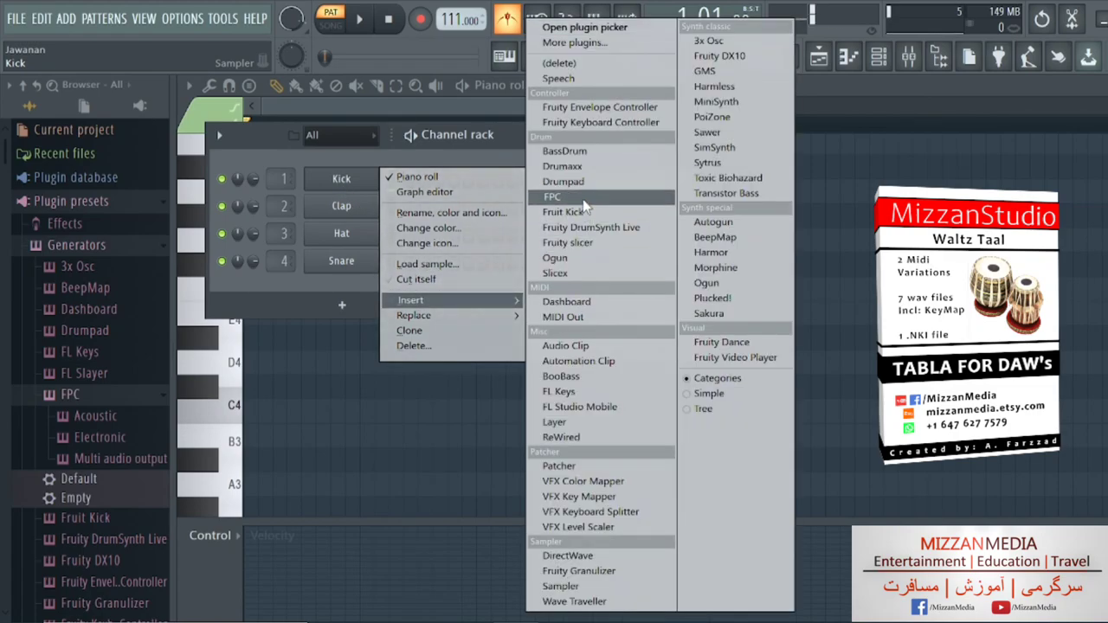
{"action": "left_click", "coordinate": [582, 199]}
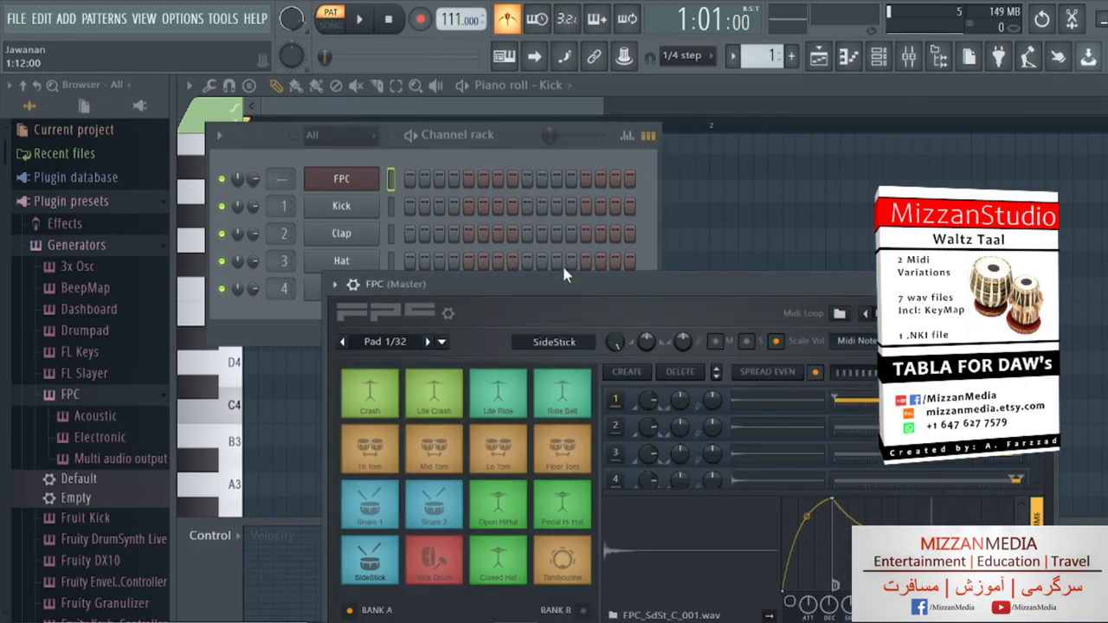
{"action": "left_click_drag", "start_coordinate": [552, 294], "coordinate": [534, 207]}
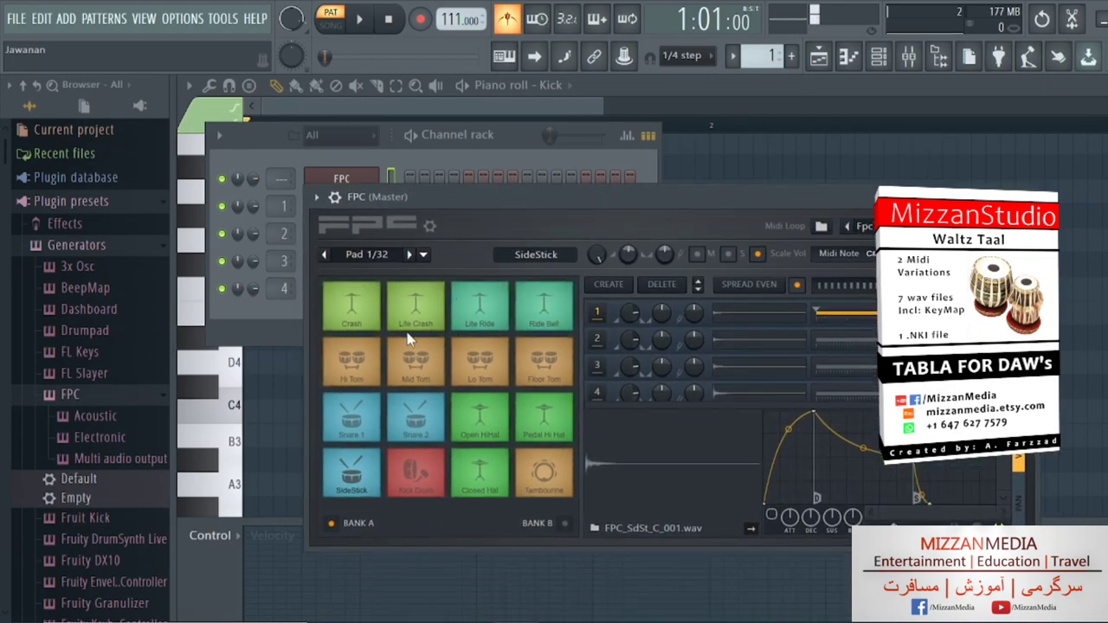
{"action": "left_click", "coordinate": [375, 327]}
{"action": "left_click", "coordinate": [416, 361]}
{"action": "left_click", "coordinate": [476, 415]}
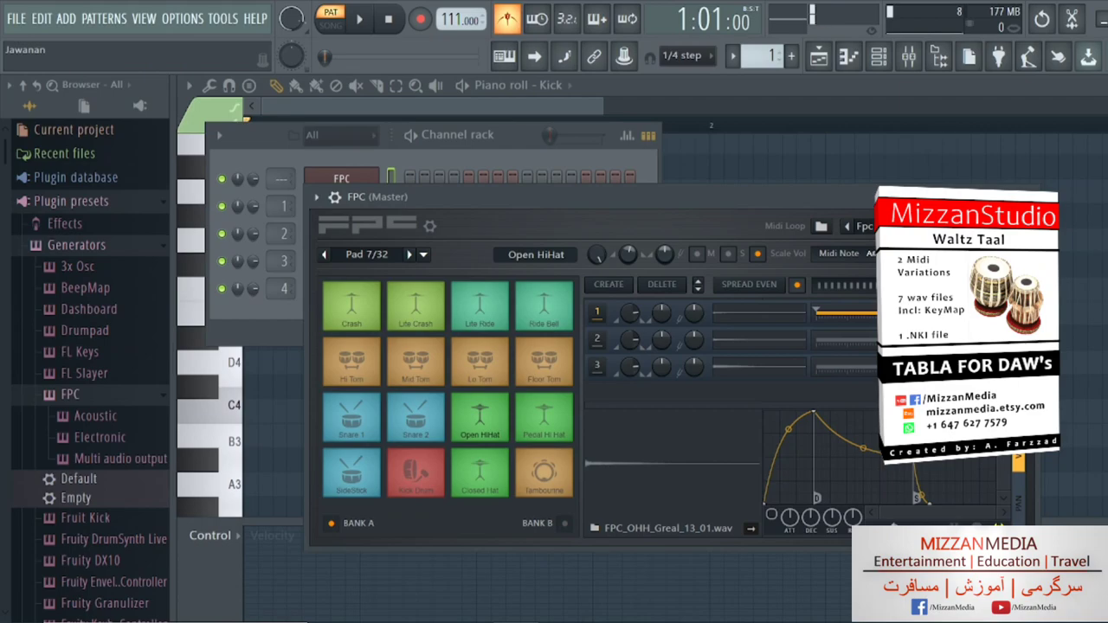
Load the FPC Empty preset and confirm the pads are now blank
{"action": "left_click", "coordinate": [952, 226]}
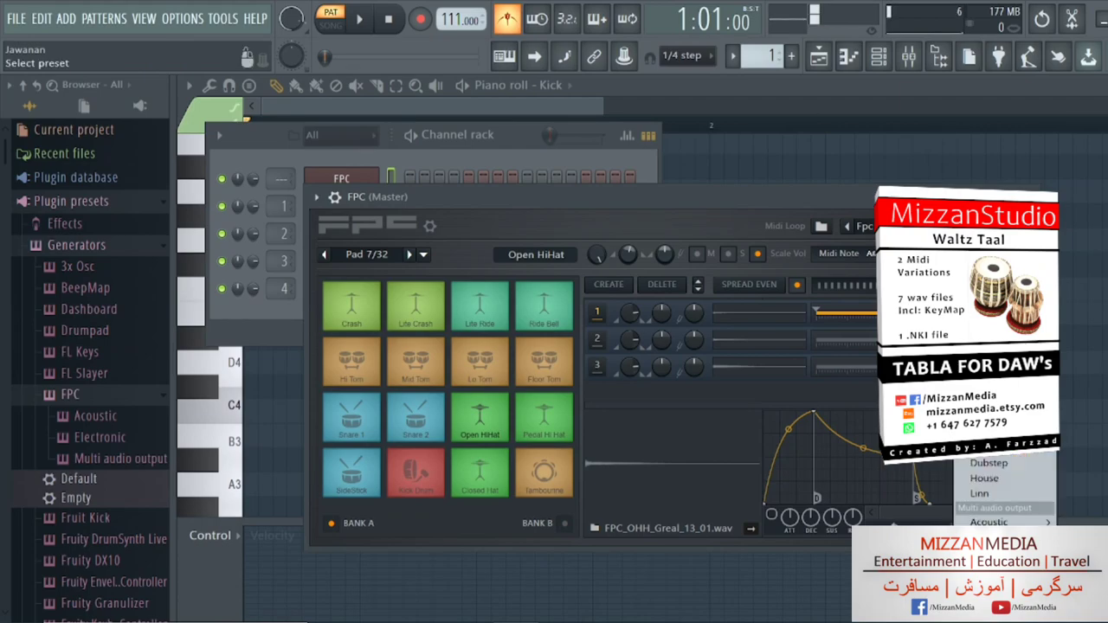
{"action": "left_click", "coordinate": [986, 437]}
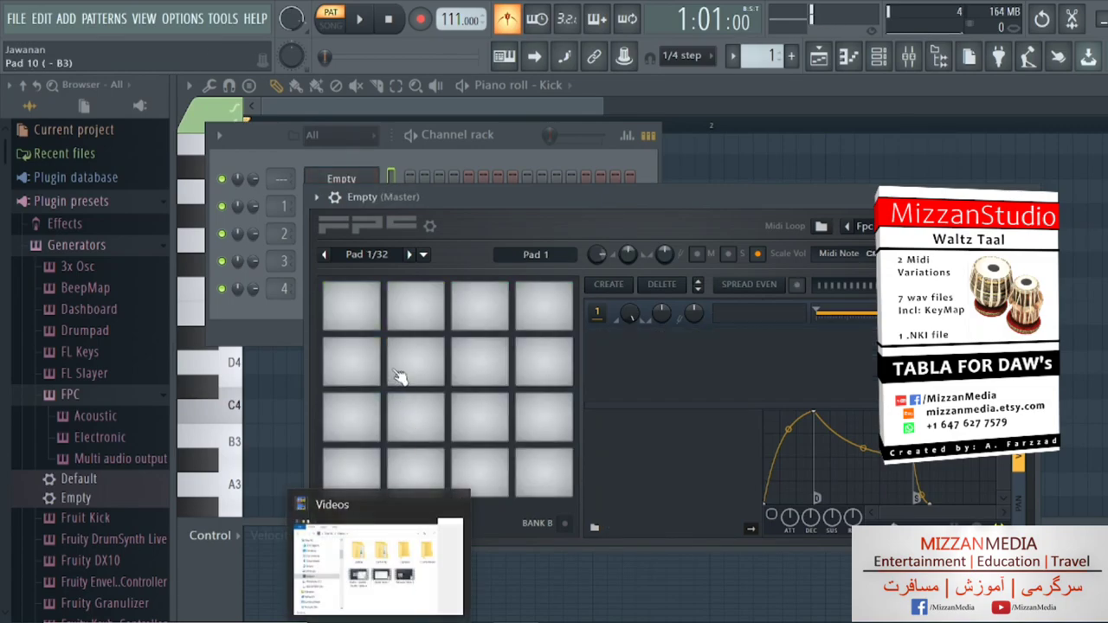
{"action": "left_click", "coordinate": [500, 360]}
{"action": "left_click", "coordinate": [528, 302]}
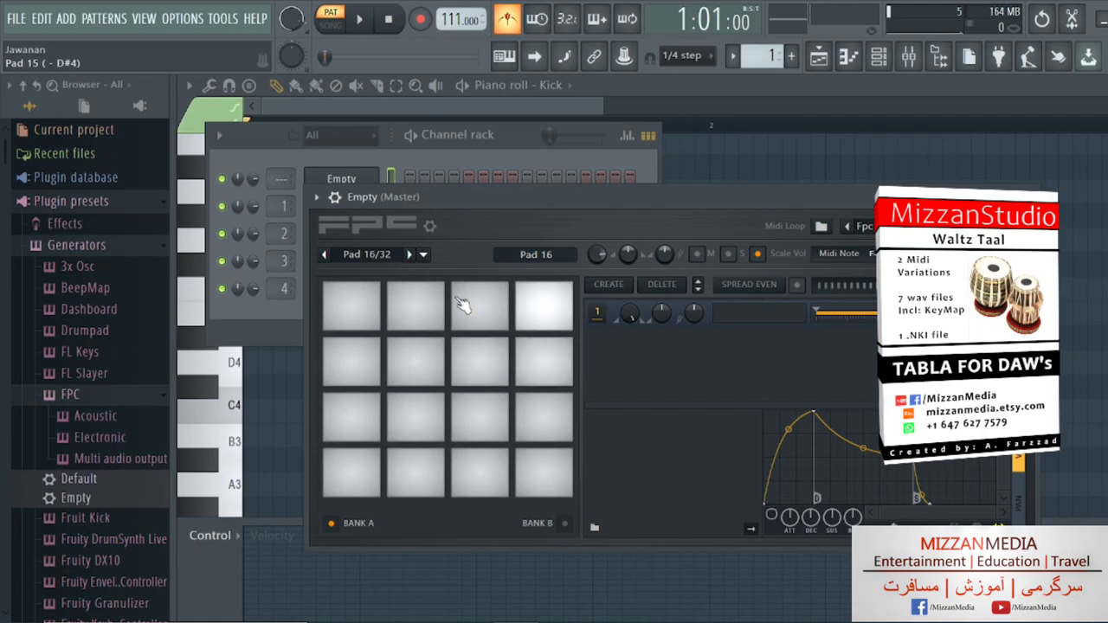
{"action": "left_click", "coordinate": [415, 305]}
{"action": "left_click", "coordinate": [480, 305]}
{"action": "left_click", "coordinate": [372, 367]}
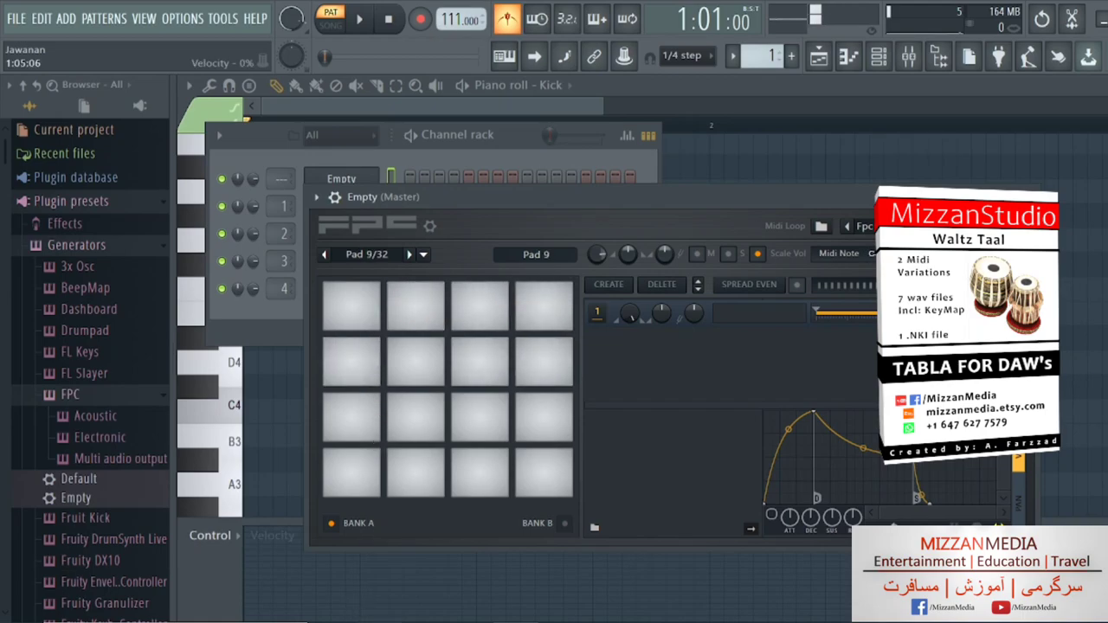
In File Explorer, go up to Mizzan Studio and into the Tabla 5 samples folder
{"action": "left_click", "coordinate": [367, 622]}
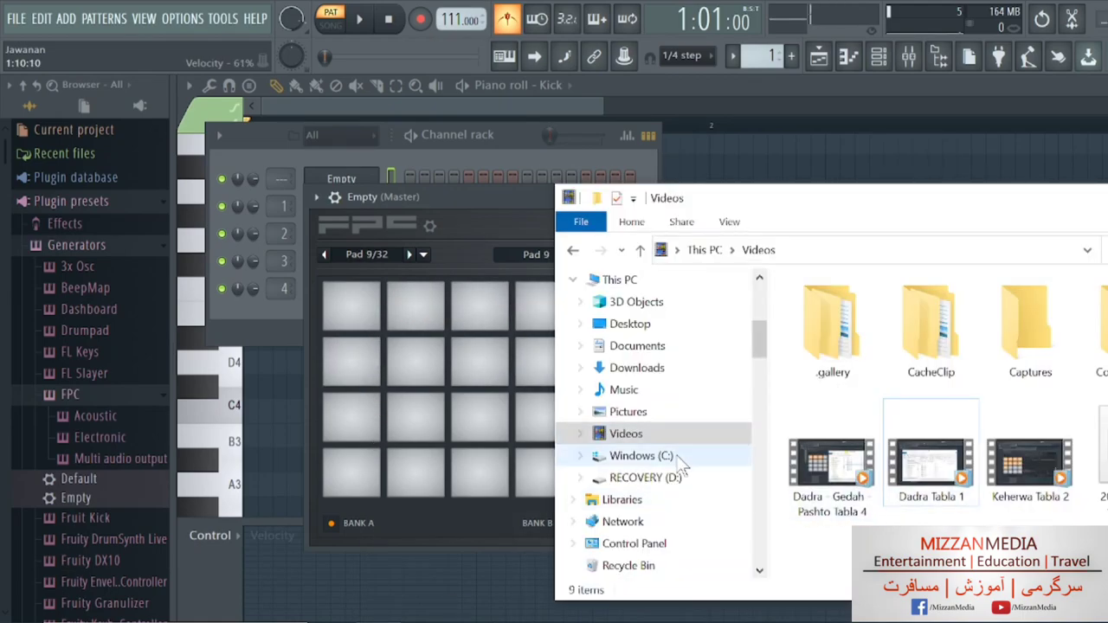
{"action": "left_click", "coordinate": [574, 250]}
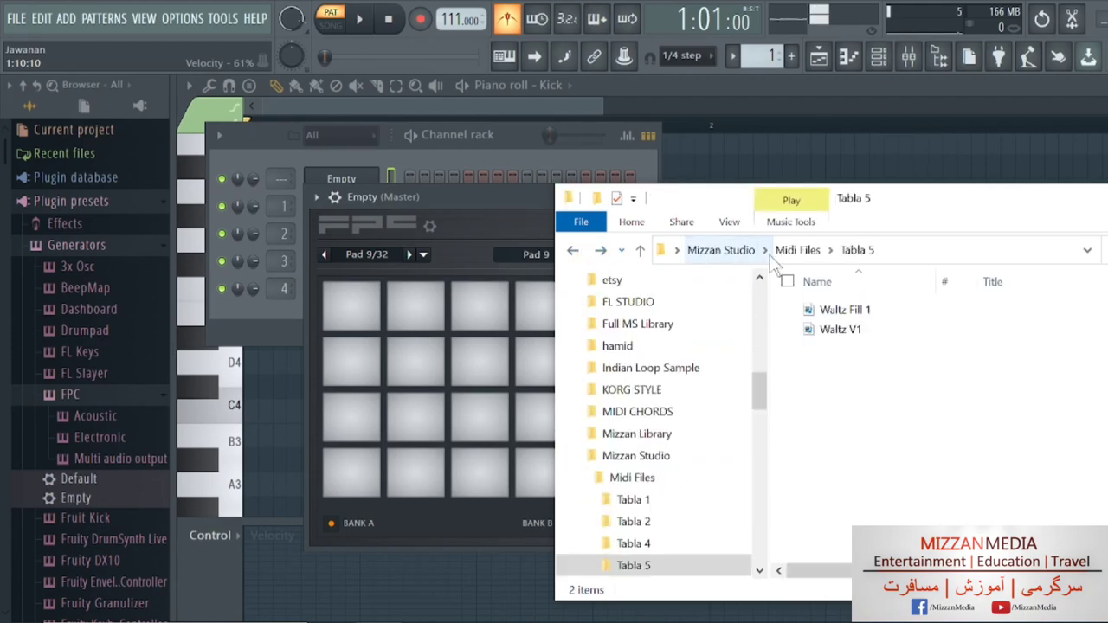
{"action": "left_click", "coordinate": [737, 251]}
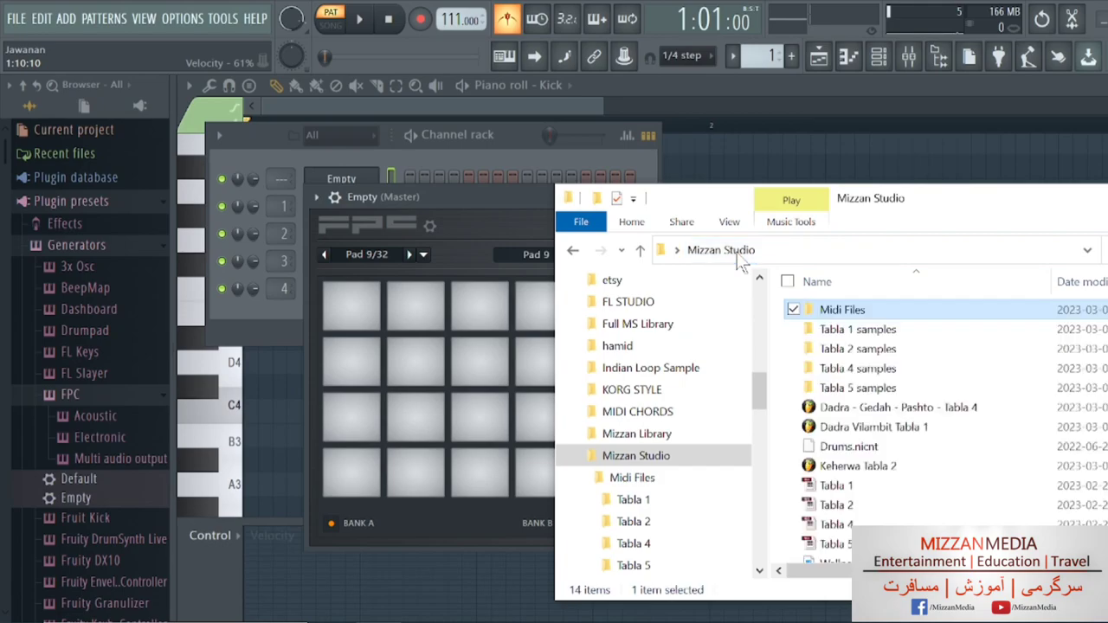
{"action": "mouse_move", "coordinate": [857, 388]}
{"action": "double_click", "coordinate": [872, 391]}
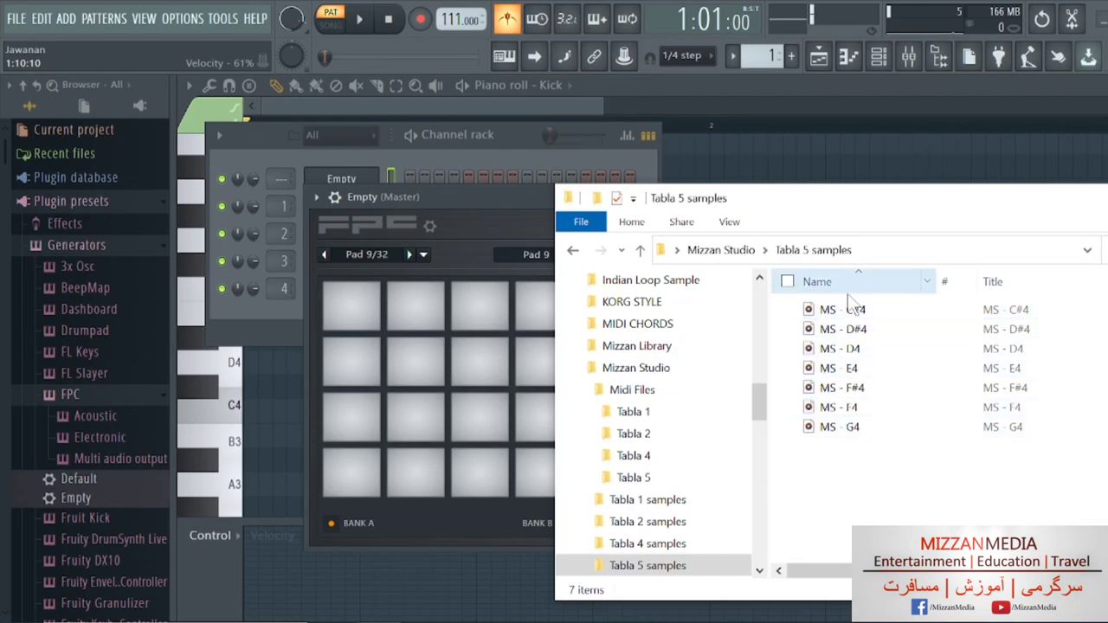
Load MS - C#4, D#4, D4, E4 onto pads 13–16 and F#4, F4, G4 onto pads 9–11
{"action": "left_click_drag", "start_coordinate": [831, 309], "coordinate": [368, 306]}
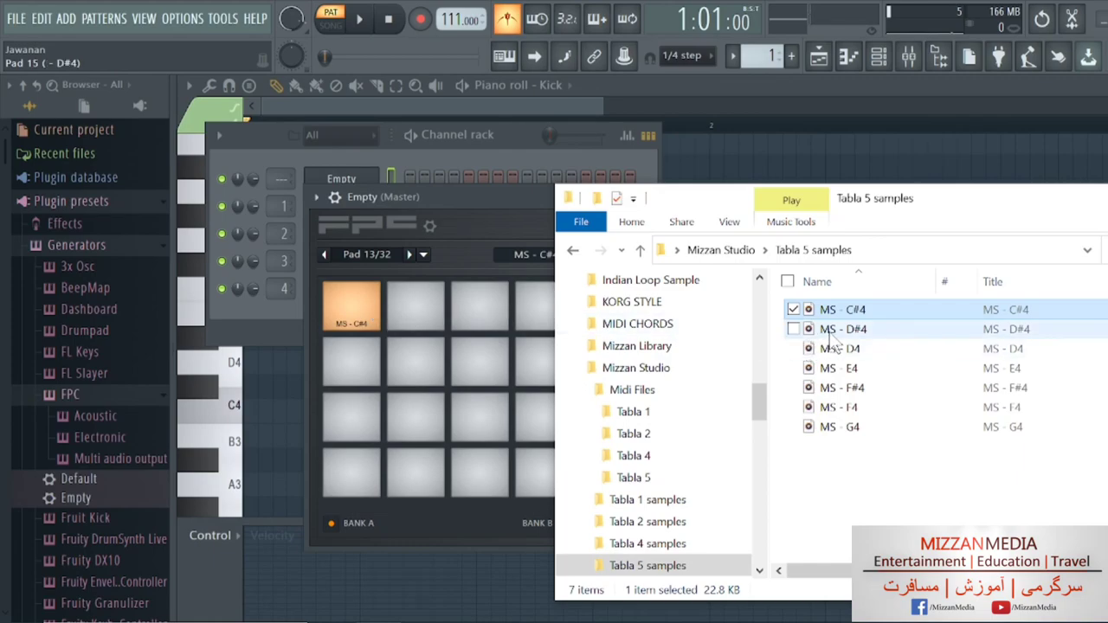
{"action": "left_click_drag", "start_coordinate": [830, 338], "coordinate": [414, 320]}
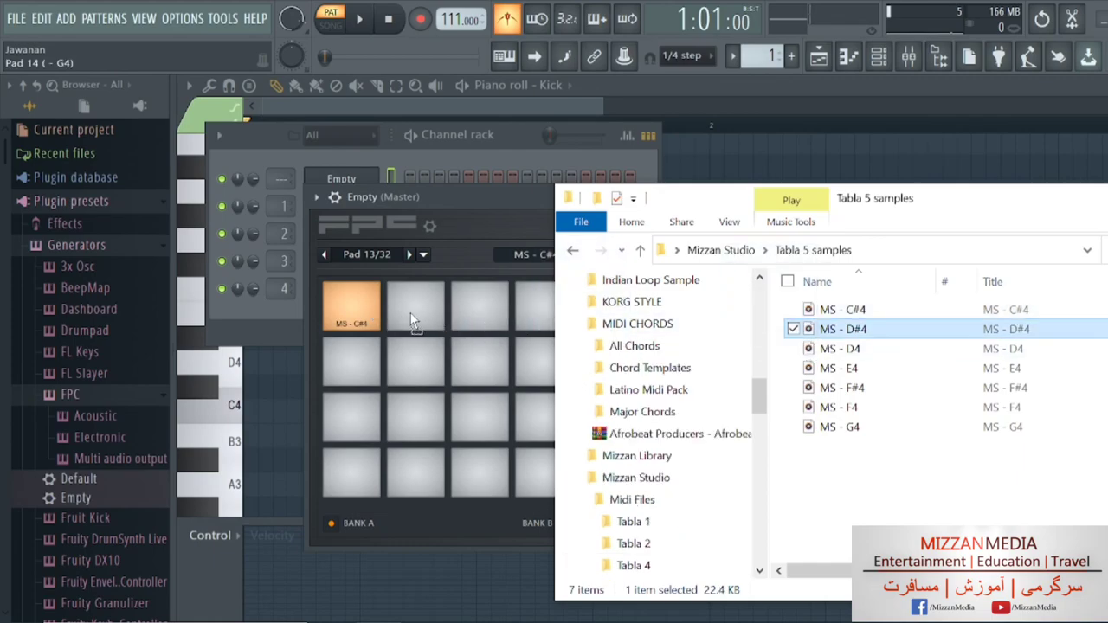
{"action": "mouse_move", "coordinate": [835, 348]}
{"action": "left_mouse_down"}
{"action": "mouse_move", "coordinate": [522, 349]}
{"action": "mouse_move", "coordinate": [484, 324]}
{"action": "left_mouse_up"}
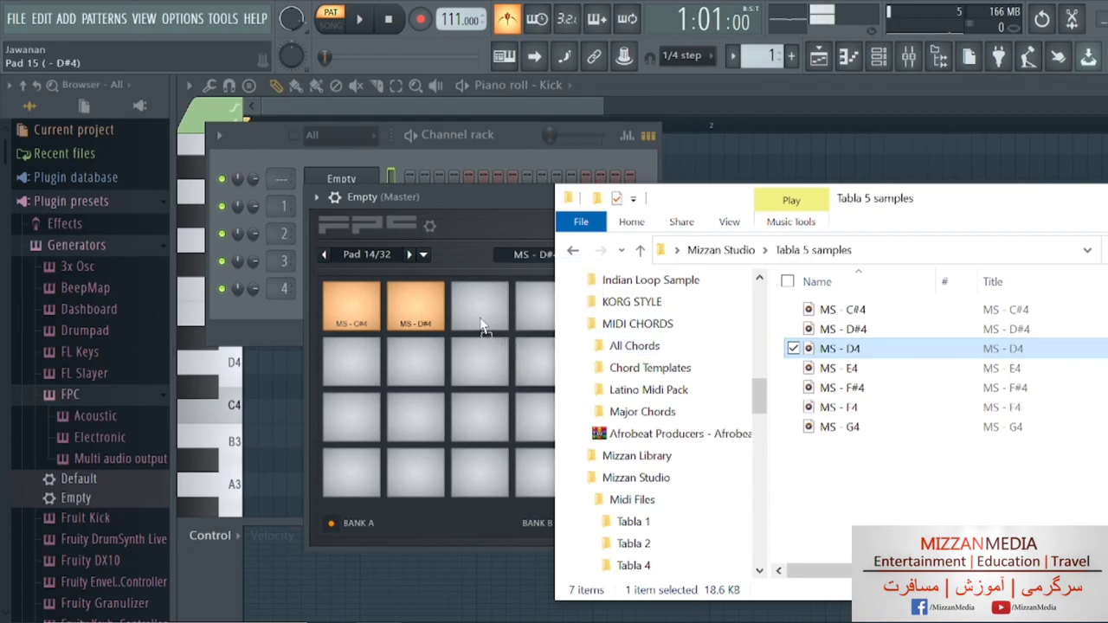
{"action": "left_click_drag", "start_coordinate": [828, 370], "coordinate": [539, 327]}
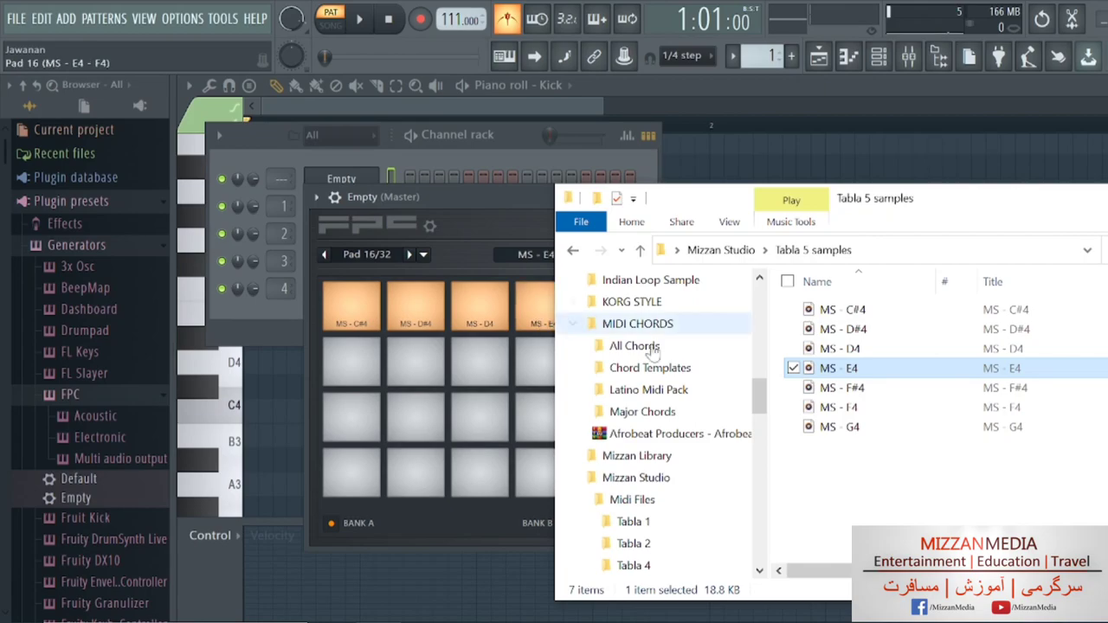
{"action": "left_click_drag", "start_coordinate": [829, 388], "coordinate": [353, 362]}
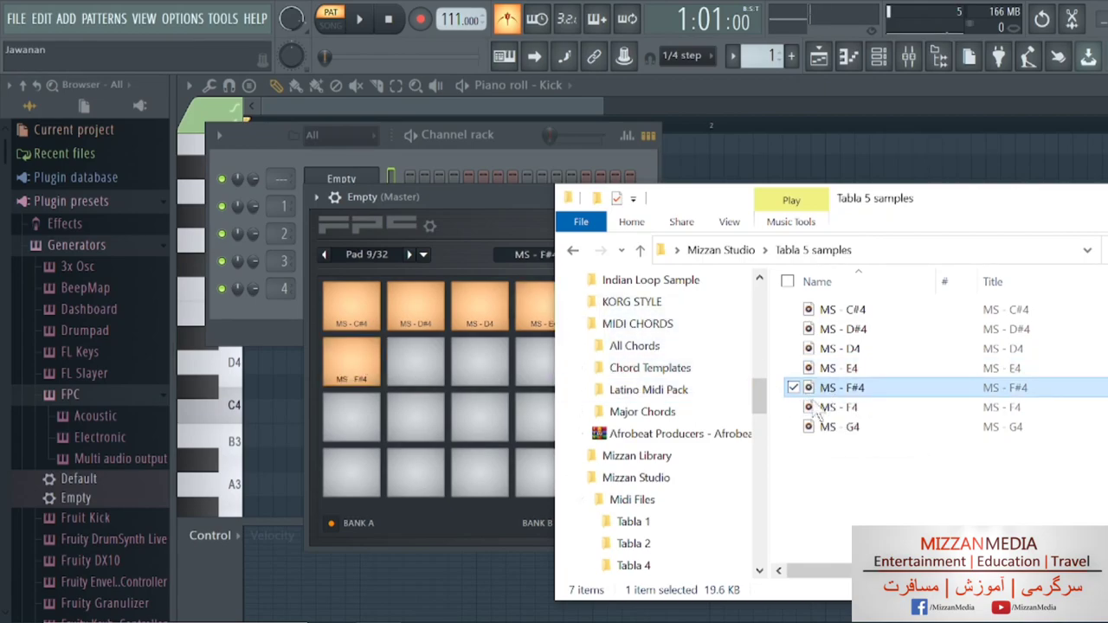
{"action": "left_click_drag", "start_coordinate": [817, 410], "coordinate": [426, 370]}
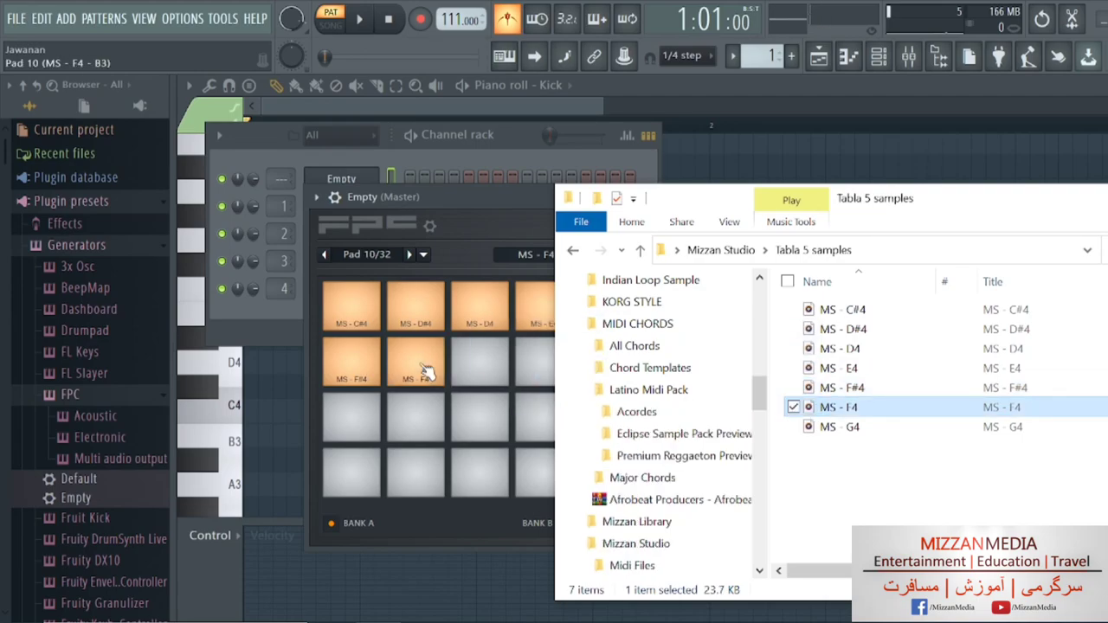
{"action": "left_click_drag", "start_coordinate": [831, 427], "coordinate": [485, 372]}
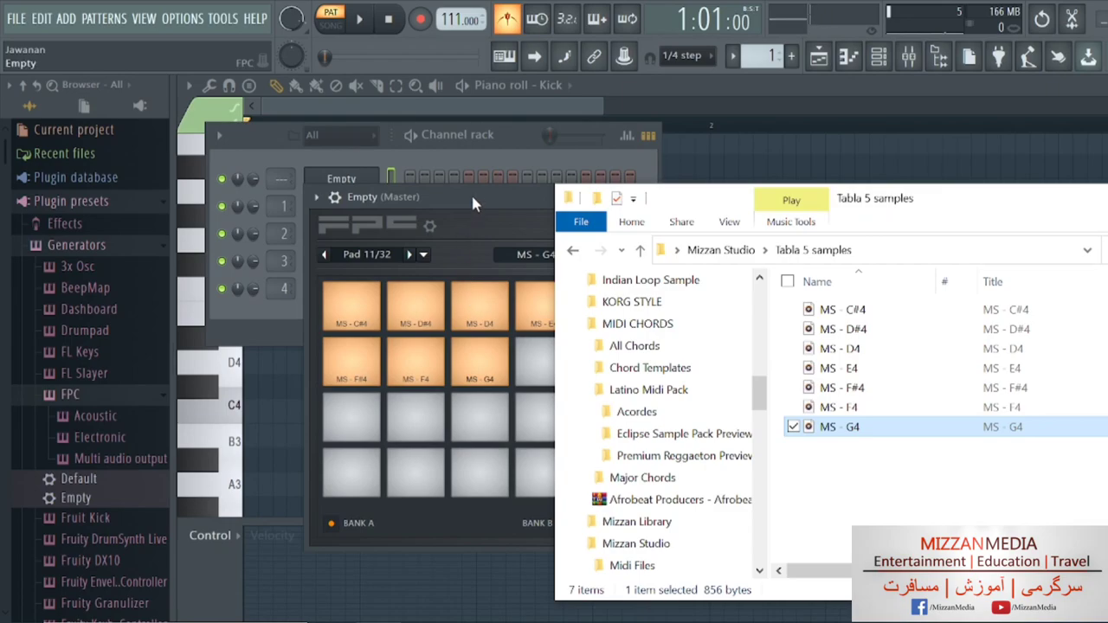
{"action": "left_click_drag", "start_coordinate": [1085, 214], "coordinate": [966, 233]}
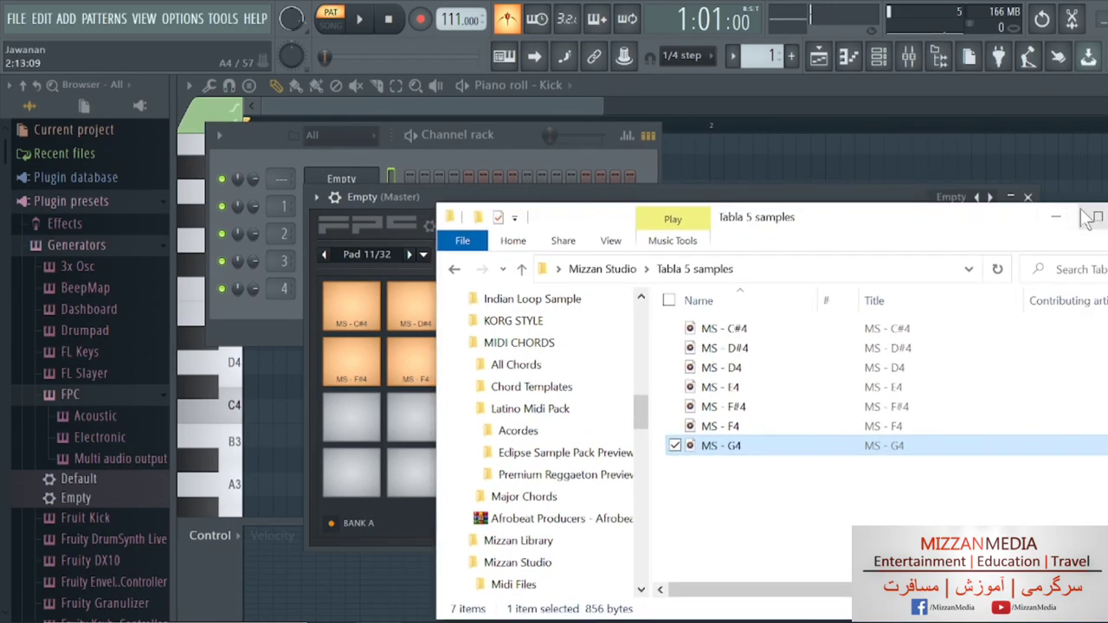
Hide the sample folder, audition the tabla pads including G4, and select the C#4 pad
{"action": "left_click", "coordinate": [1064, 218]}
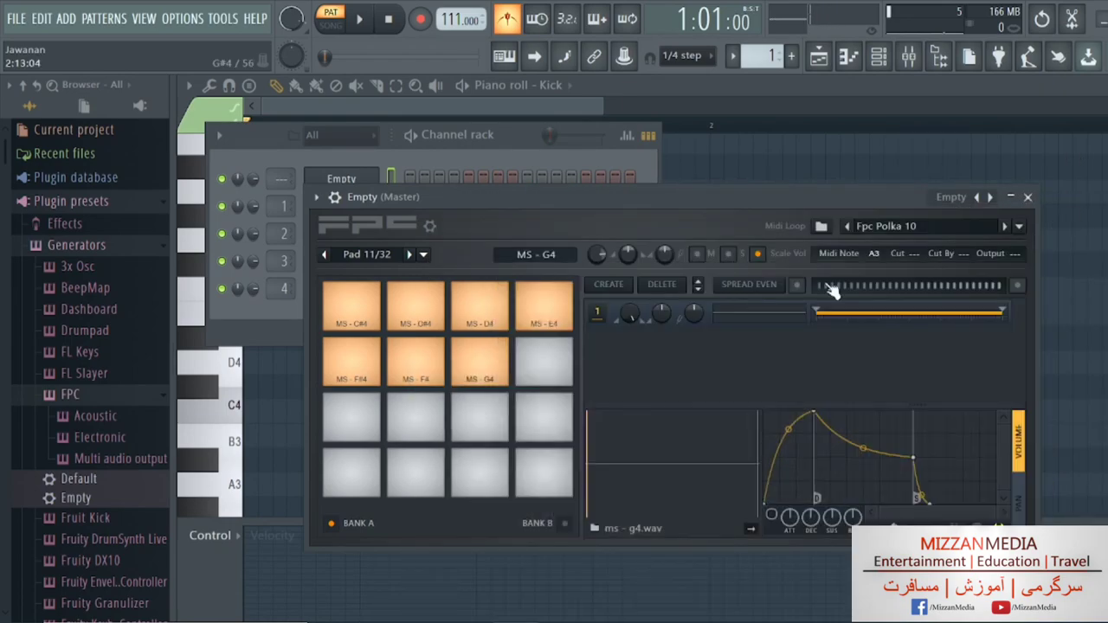
{"action": "left_click", "coordinate": [370, 320]}
{"action": "left_click", "coordinate": [467, 312]}
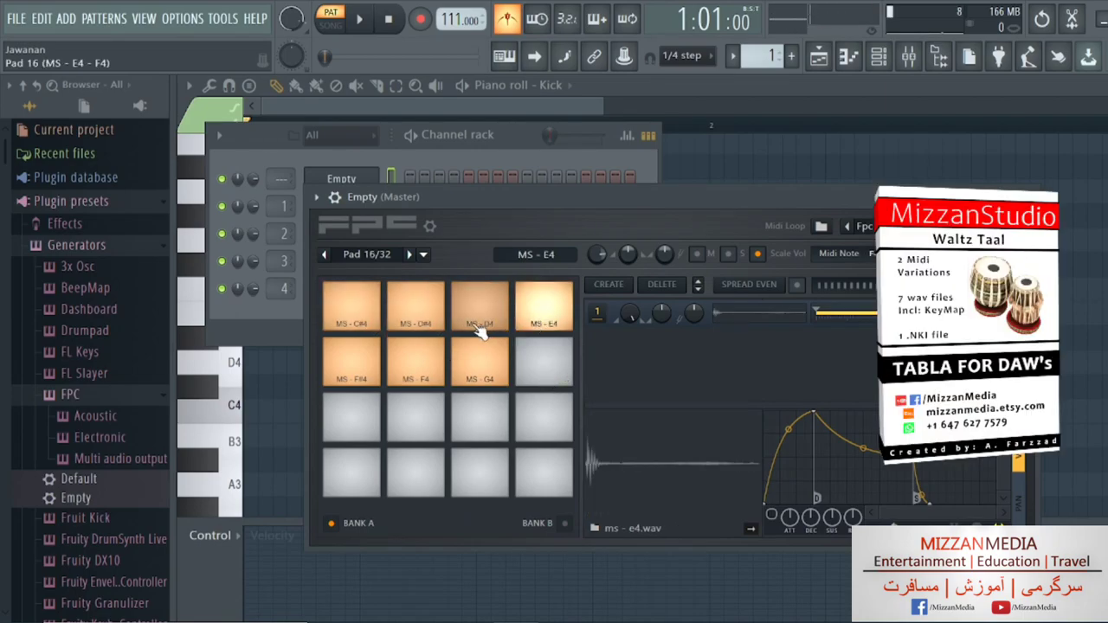
{"action": "left_click", "coordinate": [463, 365]}
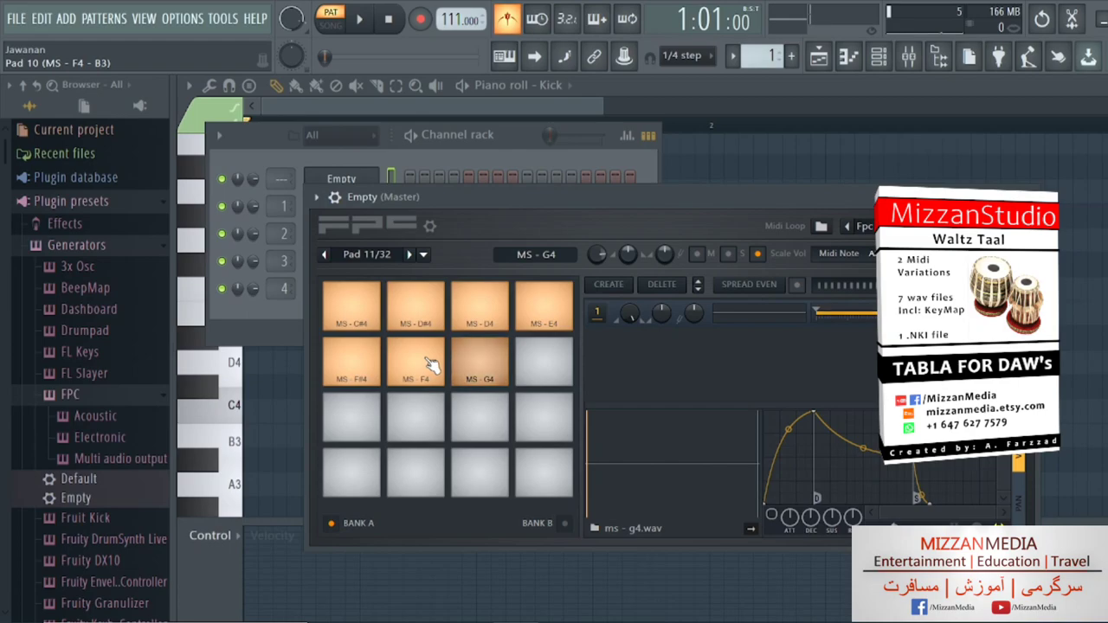
{"action": "left_click", "coordinate": [367, 332]}
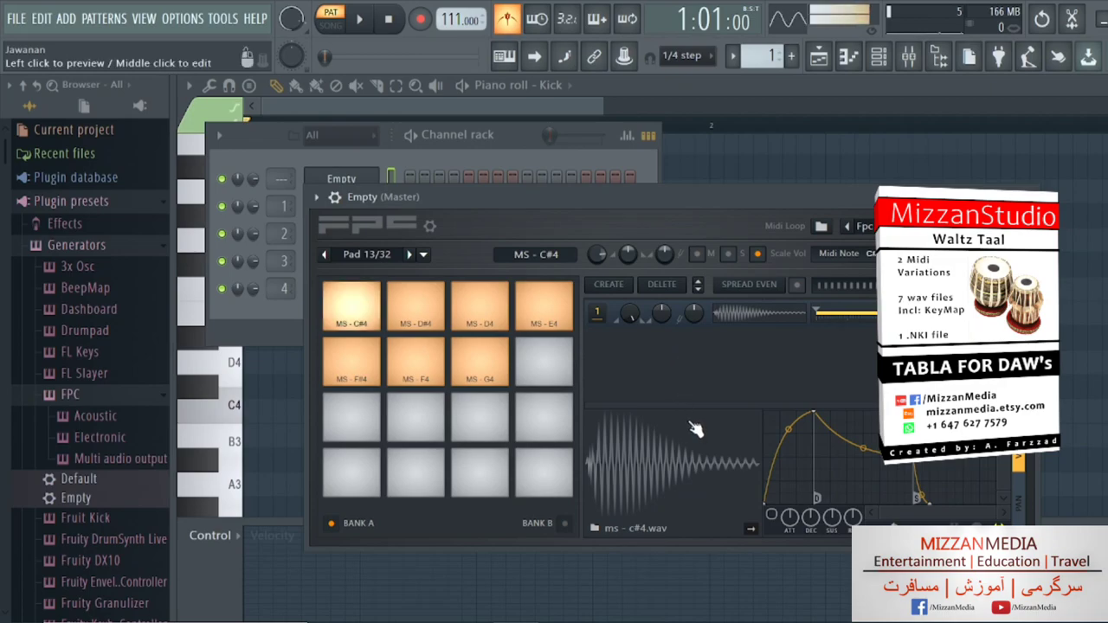
Turn the C#4 pad's layer Tune knob up and back down
{"action": "left_click_drag", "start_coordinate": [693, 315], "coordinate": [695, 294]}
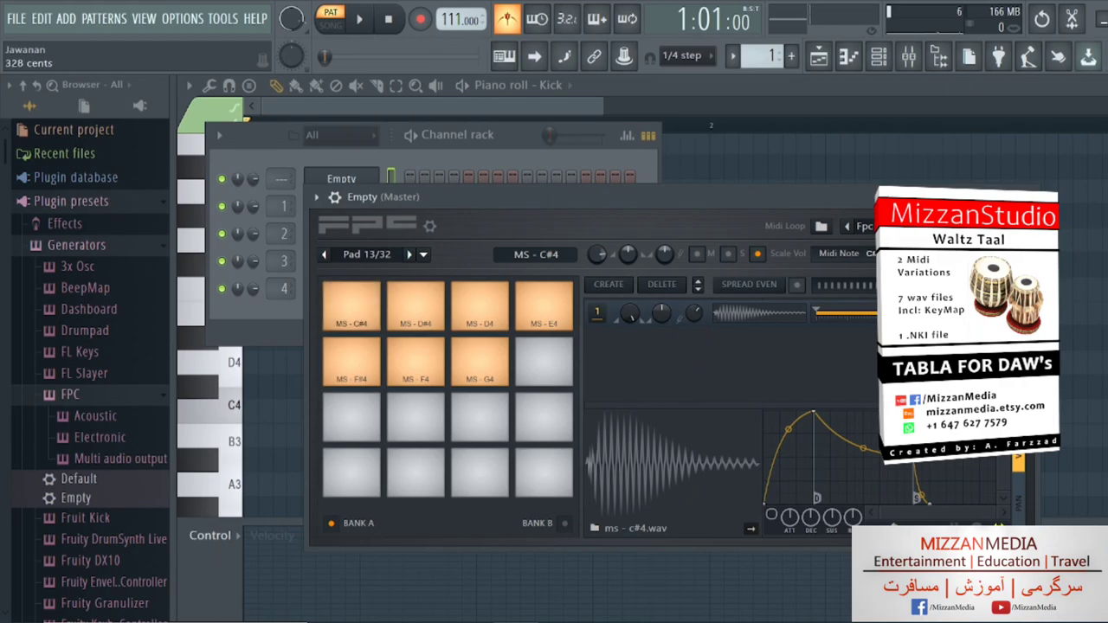
{"action": "scroll", "coordinate": [691, 314], "scroll_direction": "up", "scroll_amount": 3}
{"action": "mouse_move", "coordinate": [693, 314]}
{"action": "left_mouse_down"}
{"action": "mouse_move", "coordinate": [693, 285]}
{"action": "mouse_move", "coordinate": [693, 364]}
{"action": "left_mouse_up"}
{"action": "left_click_drag", "start_coordinate": [694, 311], "coordinate": [694, 295]}
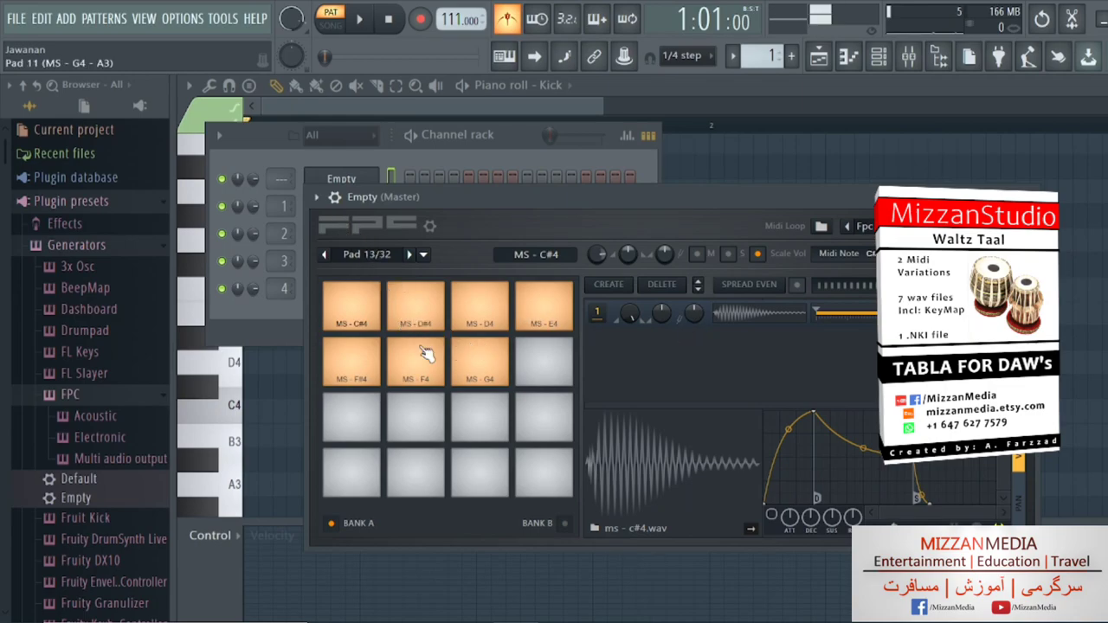
Start Save preset as and browse to Desktop > Mizzan Studio
{"action": "left_click", "coordinate": [316, 198]}
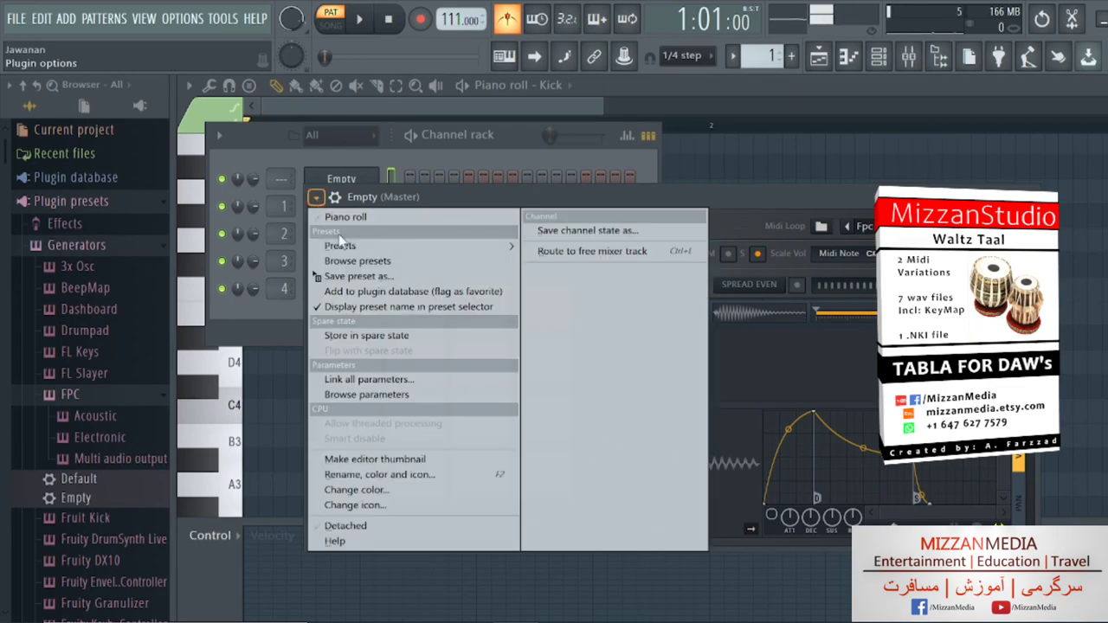
{"action": "left_click", "coordinate": [364, 277]}
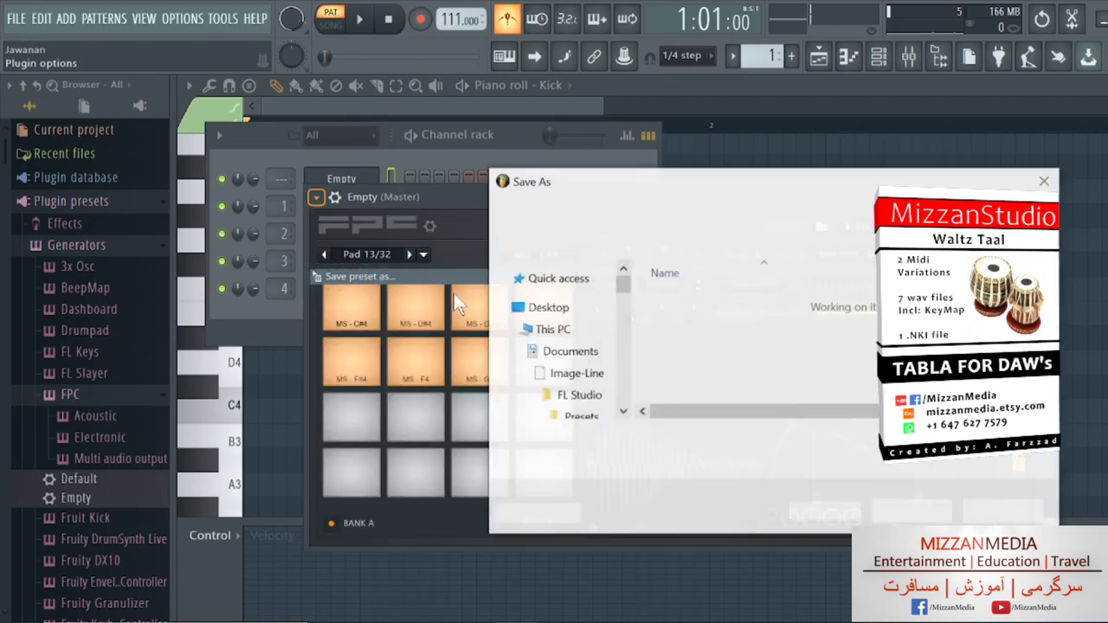
{"action": "scroll", "coordinate": [569, 367], "scroll_direction": "up", "scroll_amount": 3}
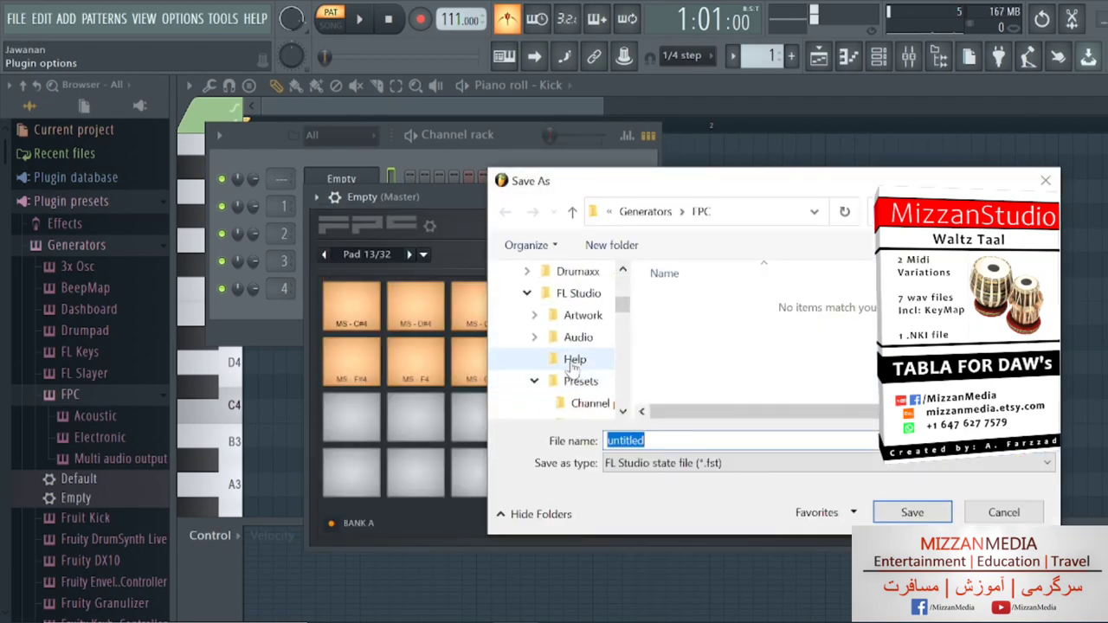
{"action": "scroll", "coordinate": [568, 366], "scroll_direction": "up", "scroll_amount": 5}
{"action": "scroll", "coordinate": [564, 365], "scroll_direction": "up", "scroll_amount": 5}
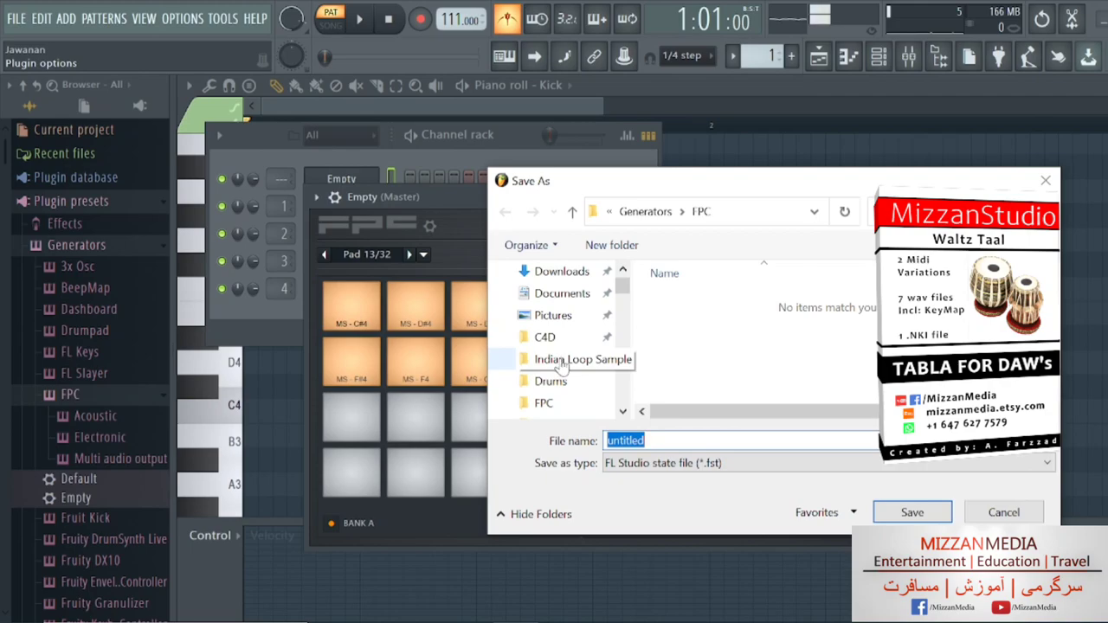
{"action": "scroll", "coordinate": [558, 359], "scroll_direction": "up", "scroll_amount": 2}
{"action": "scroll", "coordinate": [547, 313], "scroll_direction": "down", "scroll_amount": 3}
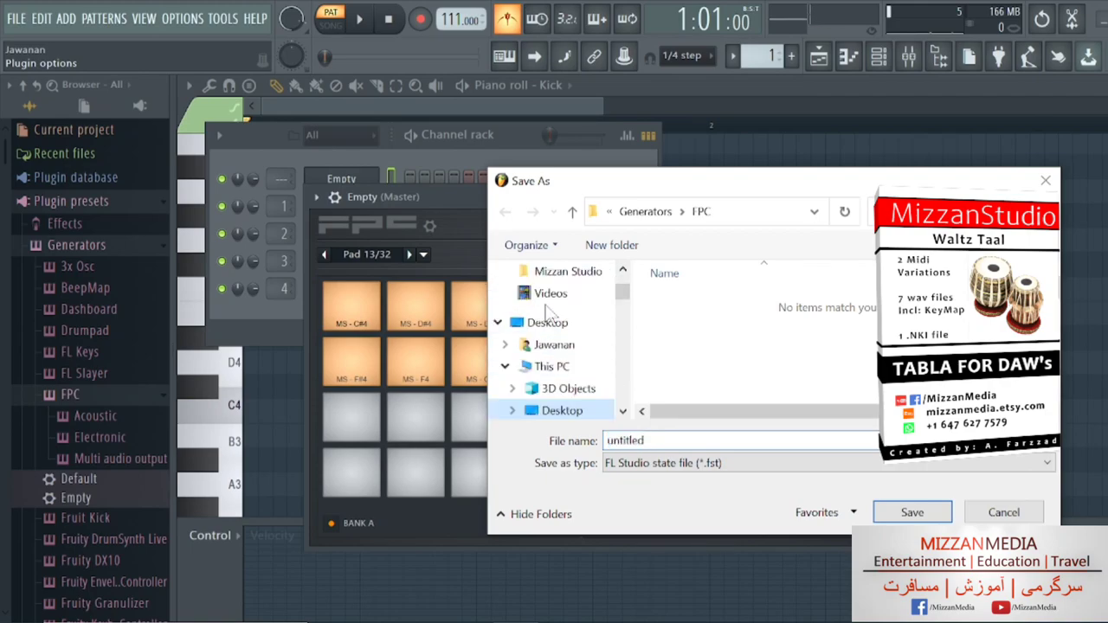
{"action": "left_click", "coordinate": [547, 321]}
{"action": "scroll", "coordinate": [712, 342], "scroll_direction": "down", "scroll_amount": 3}
{"action": "scroll", "coordinate": [713, 342], "scroll_direction": "down", "scroll_amount": 1}
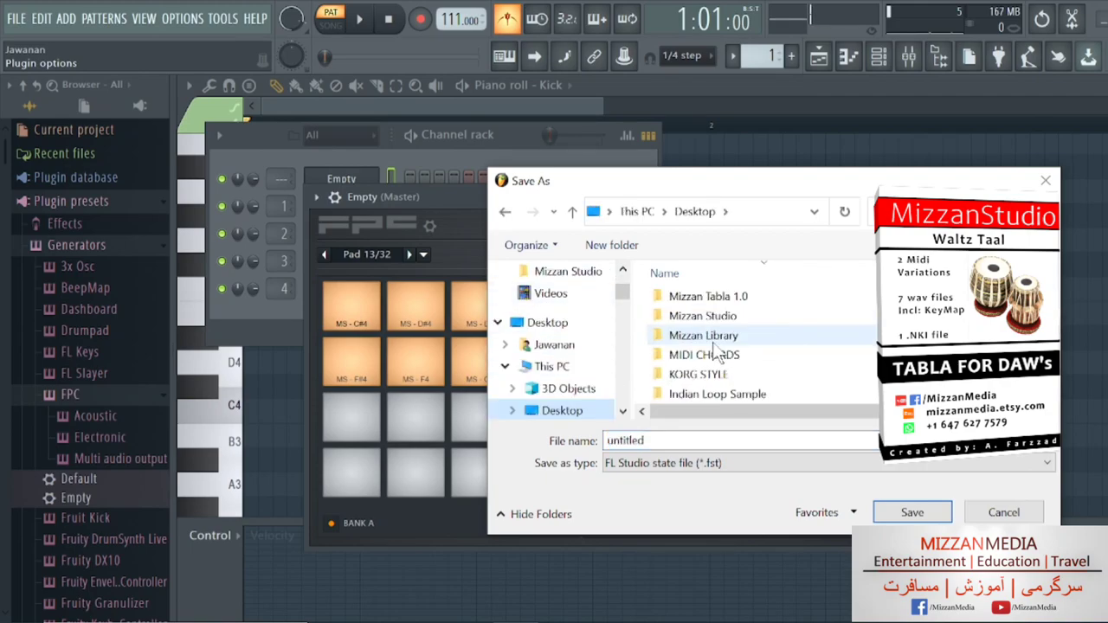
{"action": "double_click", "coordinate": [716, 316]}
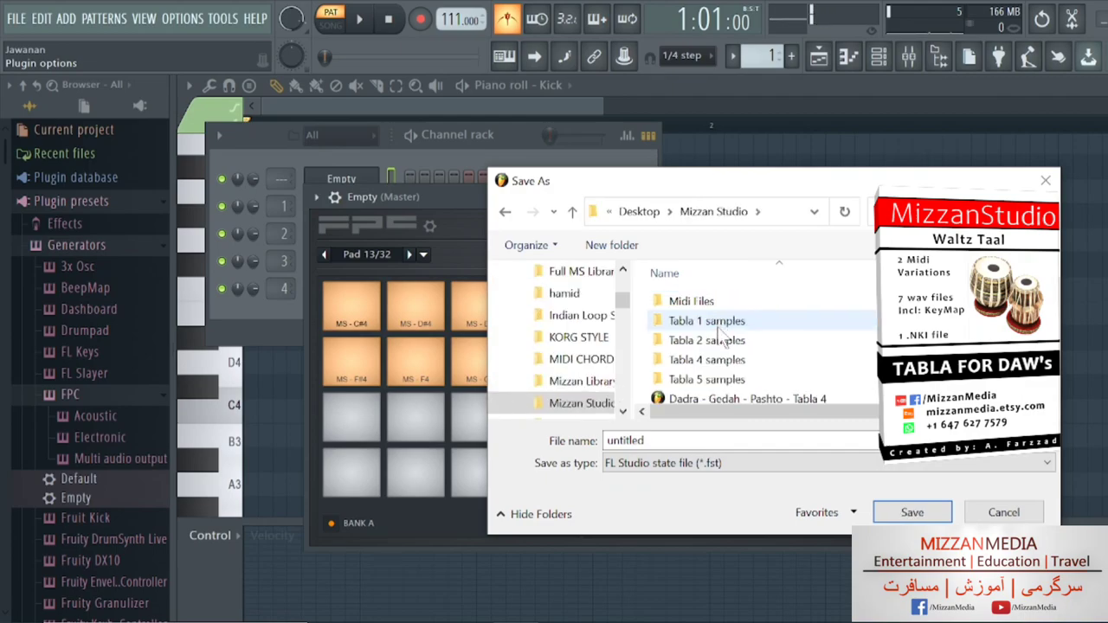
{"action": "scroll", "coordinate": [724, 340], "scroll_direction": "down", "scroll_amount": 1}
Name the preset Waltz Tabla 5 and save it
{"action": "double_click", "coordinate": [692, 440]}
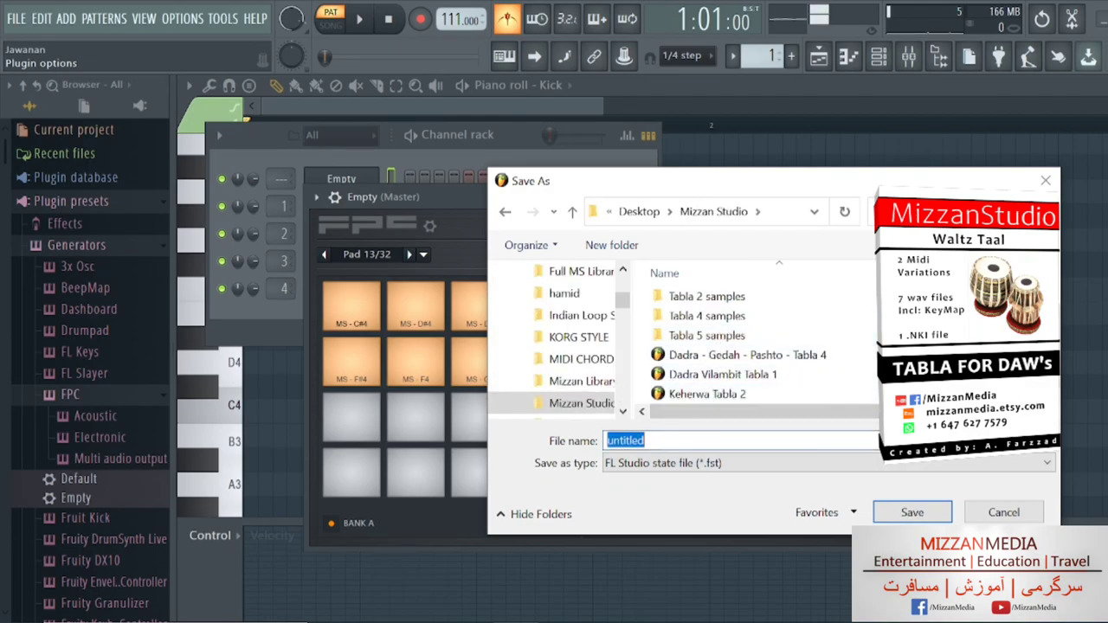
{"action": "type", "text": "Wal"}
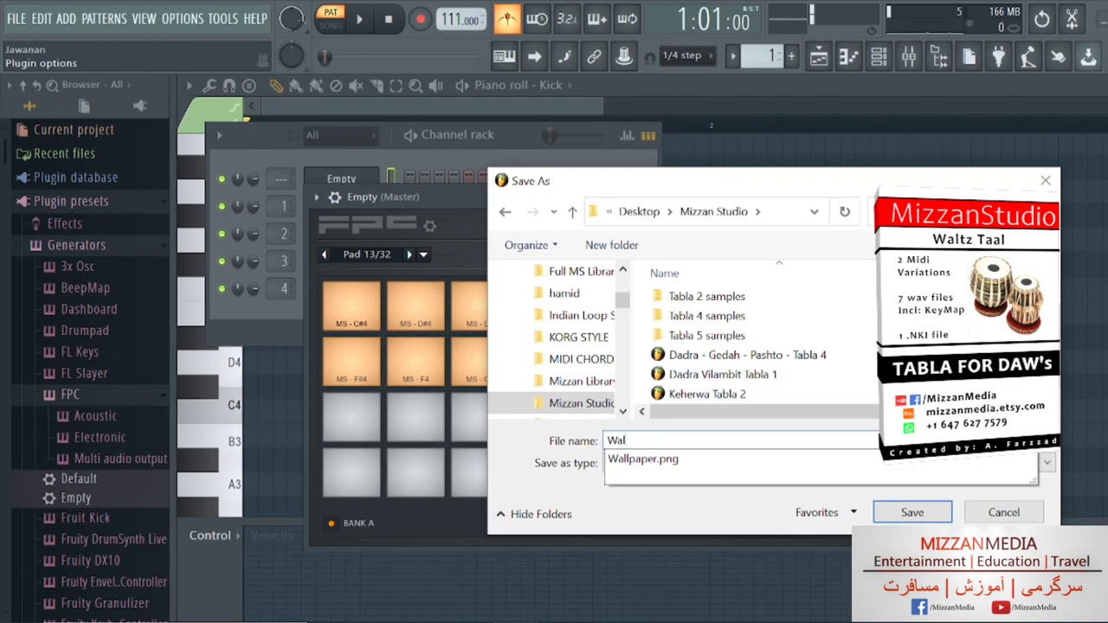
{"action": "type", "text": "tz Tabla 5"}
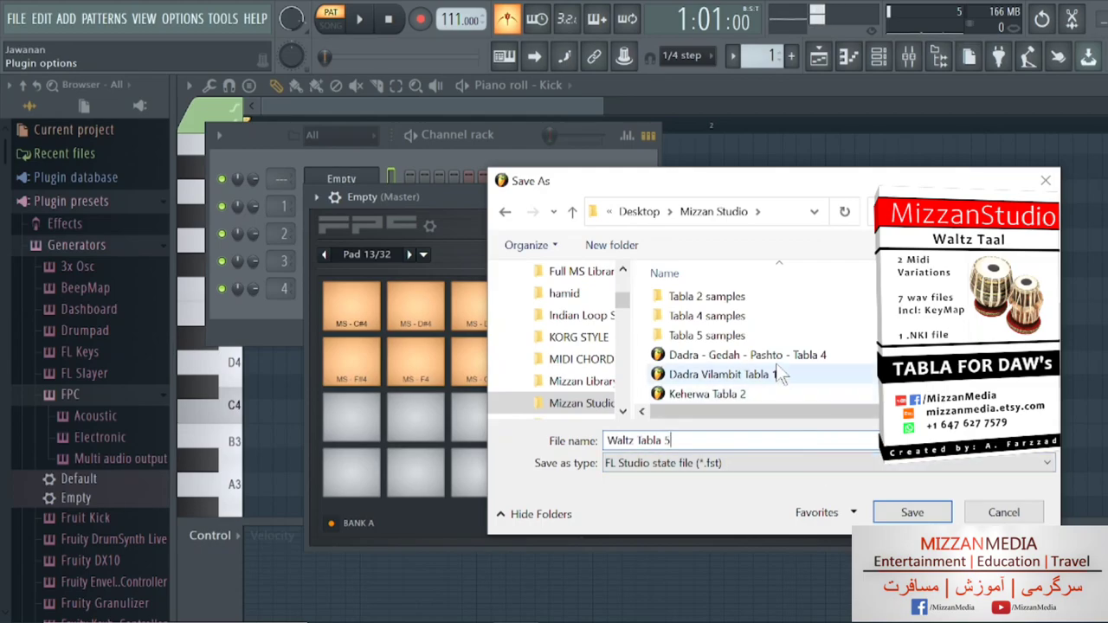
{"action": "mouse_move", "coordinate": [776, 362]}
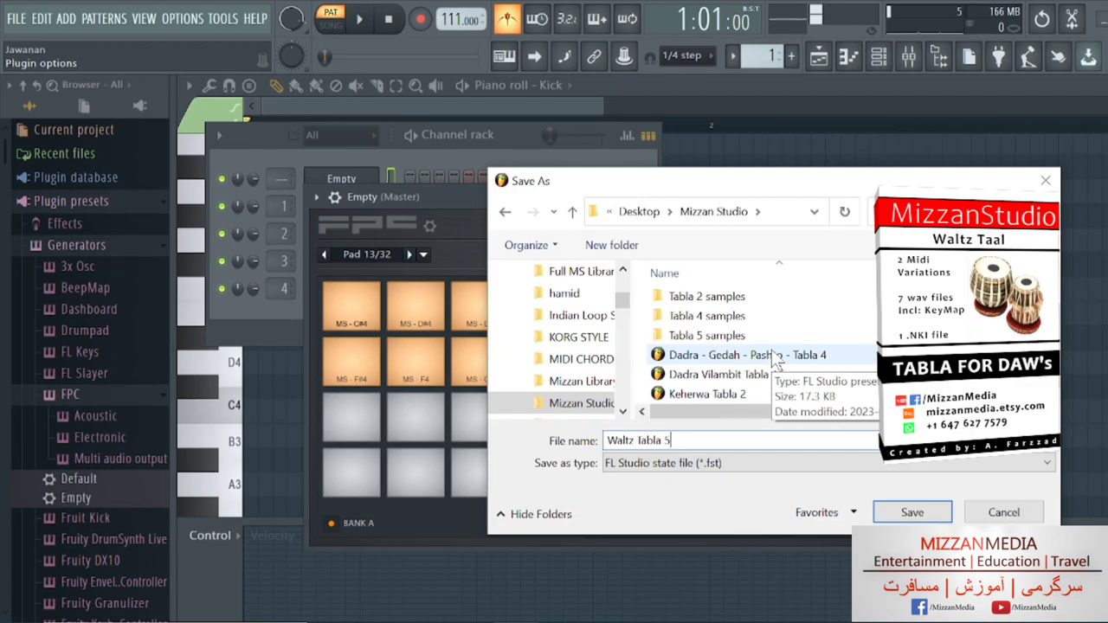
{"action": "left_click", "coordinate": [909, 514]}
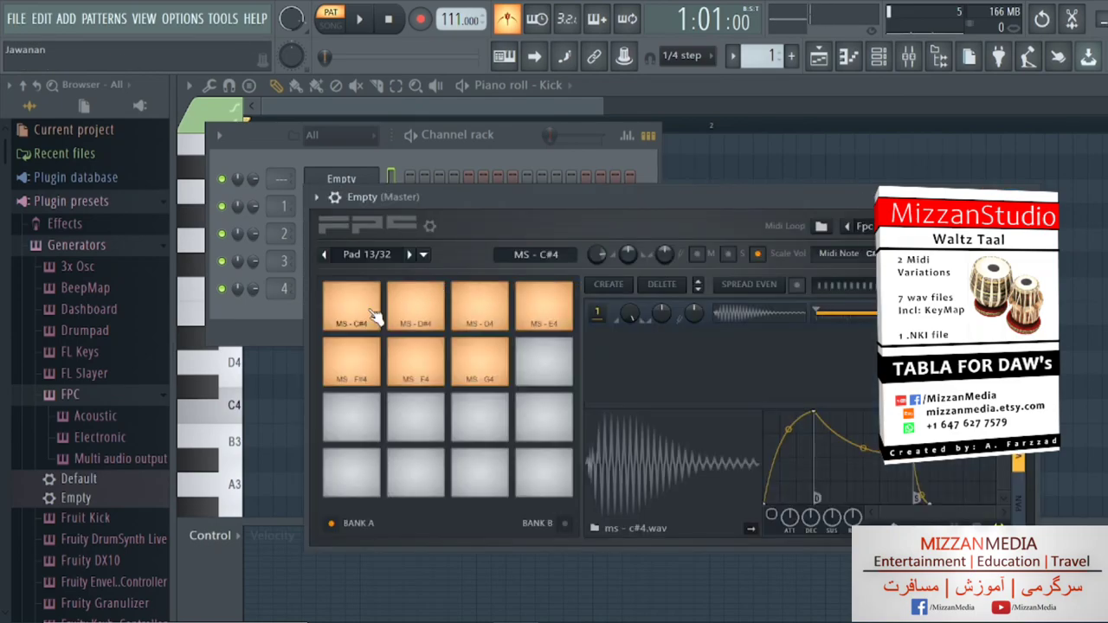
Set the trigger notes of the D#4, D4 and E4 pads to D#4, D4 and E4
{"action": "left_click", "coordinate": [372, 316]}
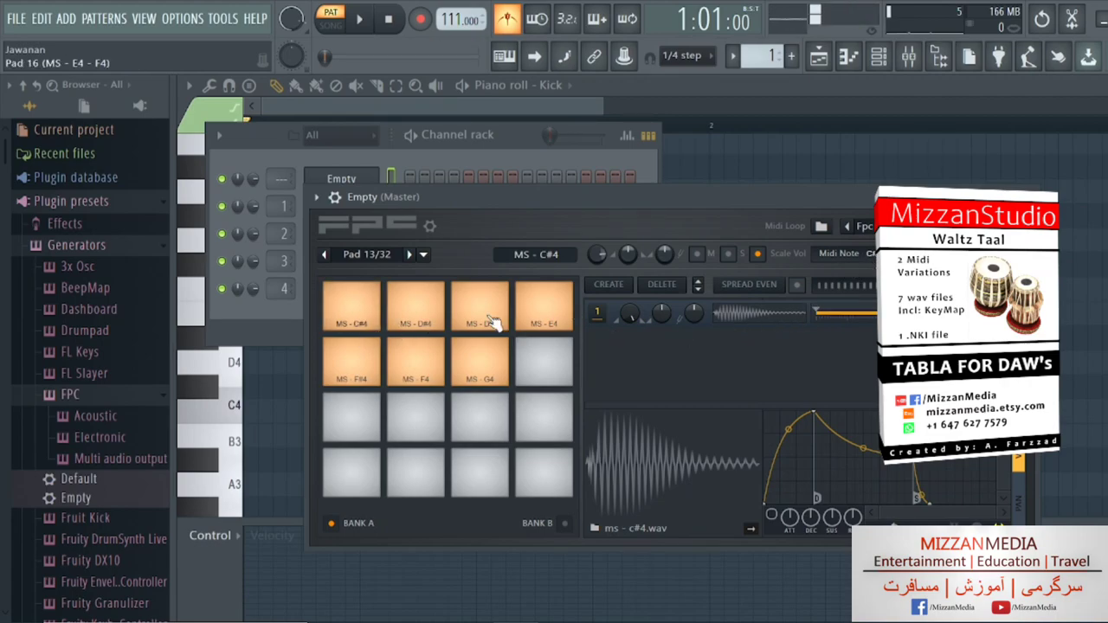
{"action": "left_click", "coordinate": [418, 329]}
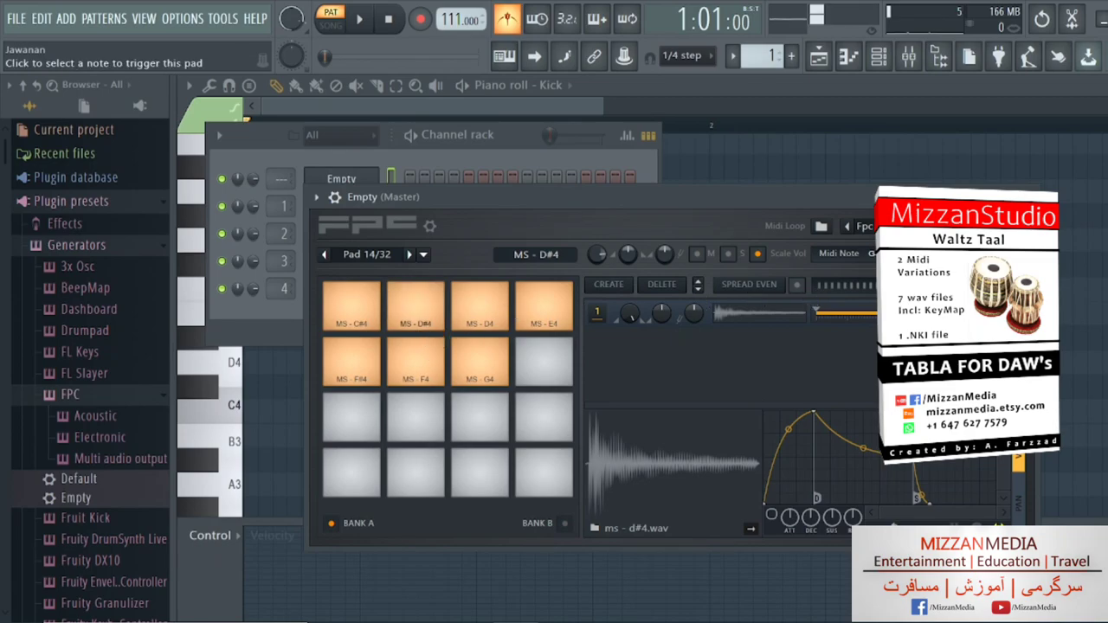
{"action": "left_click", "coordinate": [536, 253]}
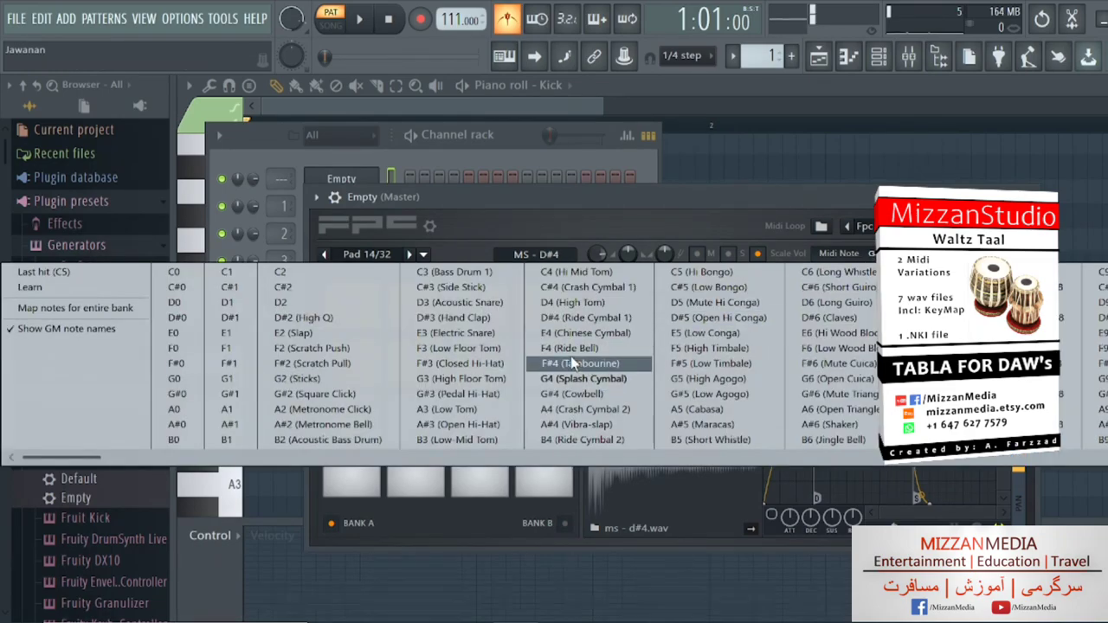
{"action": "left_click", "coordinate": [572, 303]}
{"action": "left_click", "coordinate": [495, 329]}
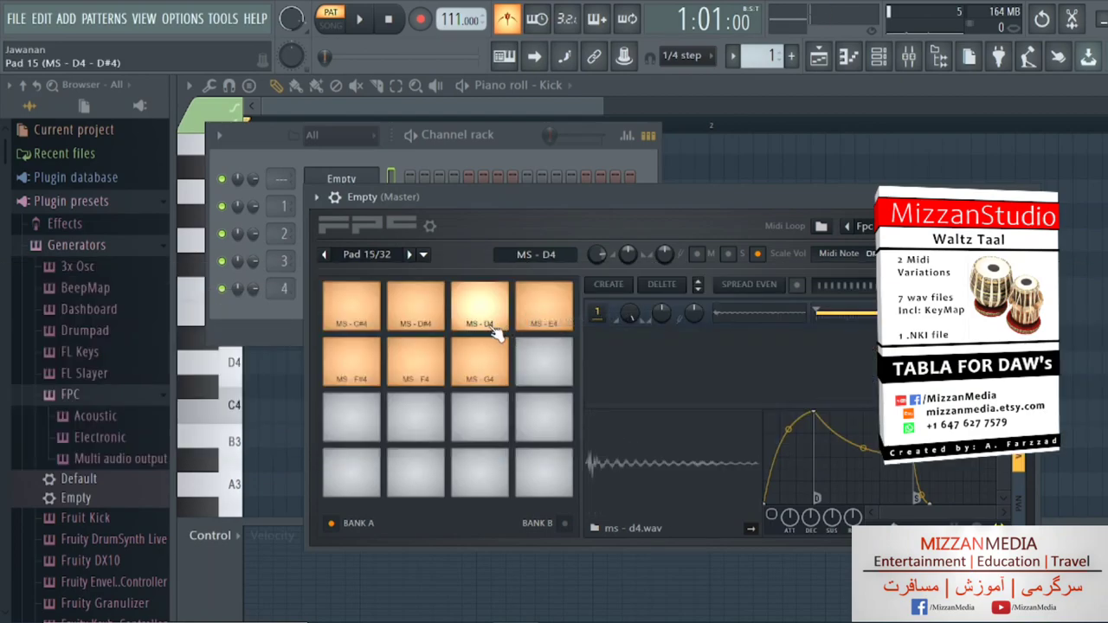
{"action": "left_click", "coordinate": [536, 253]}
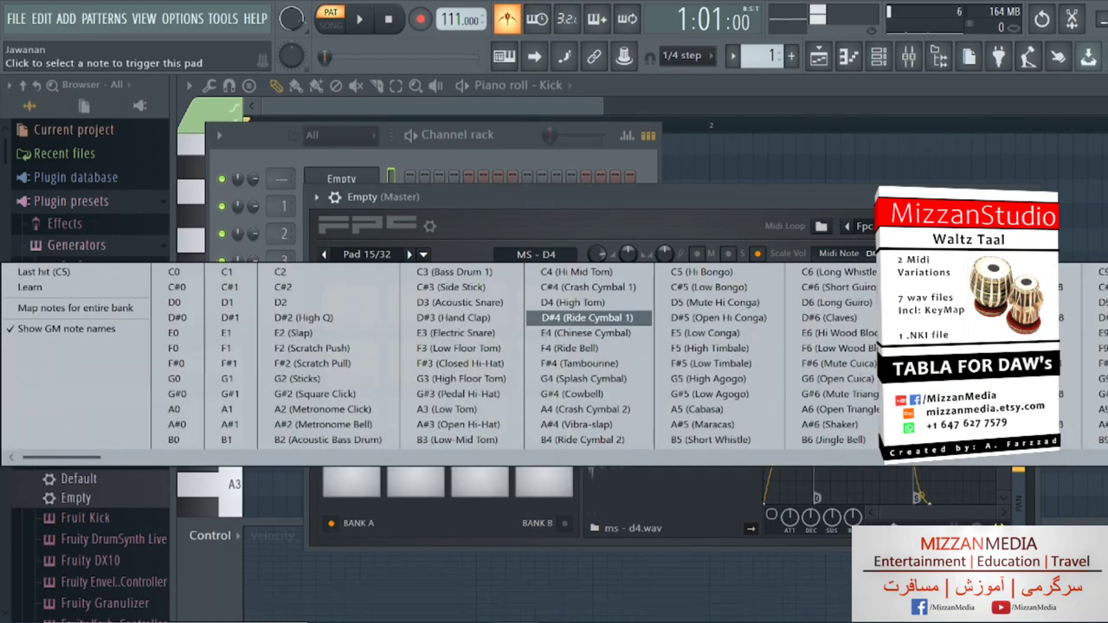
{"action": "left_click", "coordinate": [592, 304]}
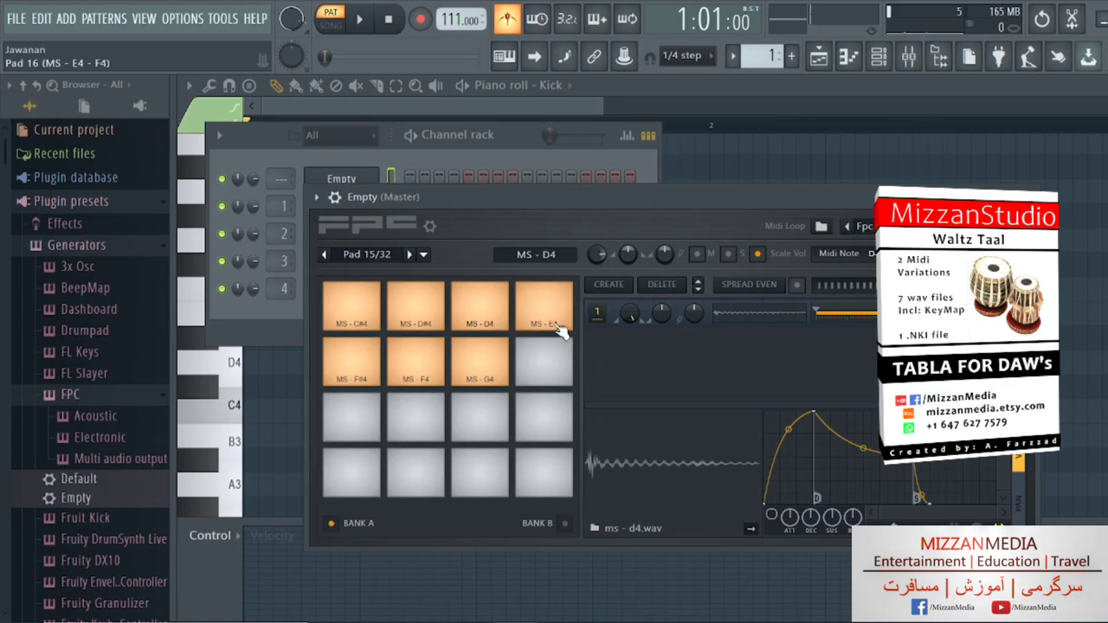
{"action": "left_click", "coordinate": [561, 331]}
{"action": "left_click", "coordinate": [535, 253]}
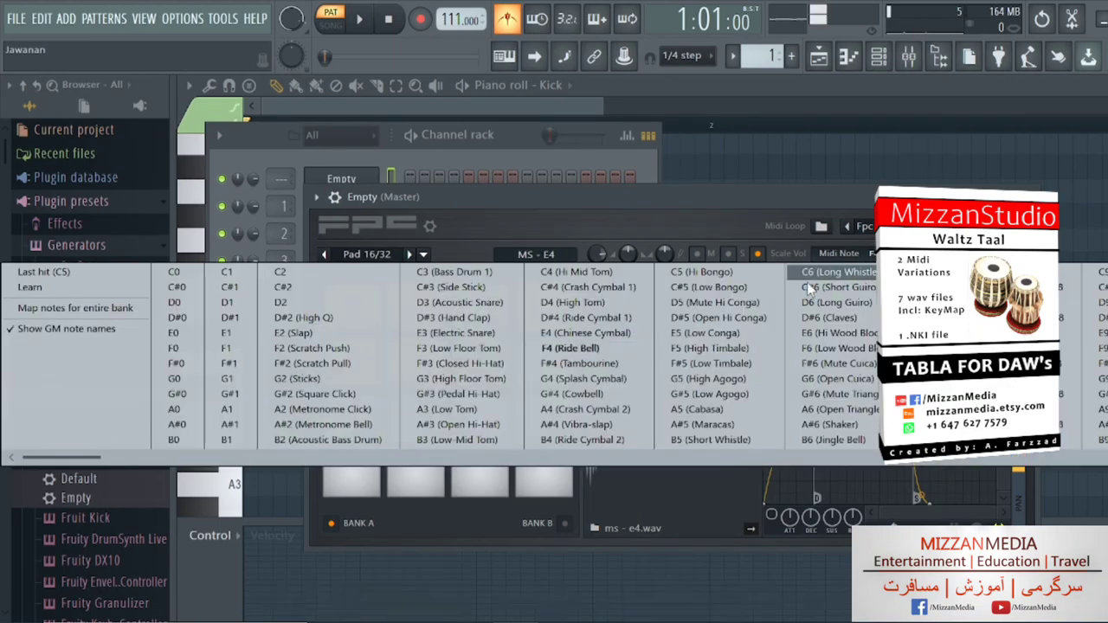
{"action": "left_click", "coordinate": [610, 333]}
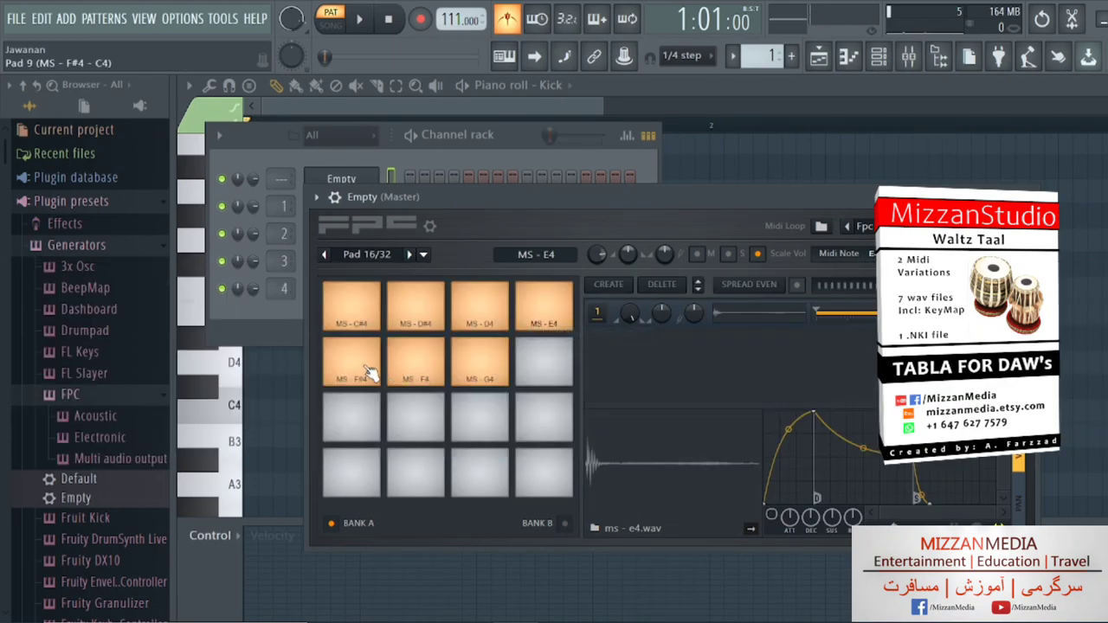
Map pads 9, 10 and 11 to F#4, F4 and G4, audition G4, and close FPC
{"action": "left_click", "coordinate": [368, 372]}
{"action": "left_click", "coordinate": [536, 254]}
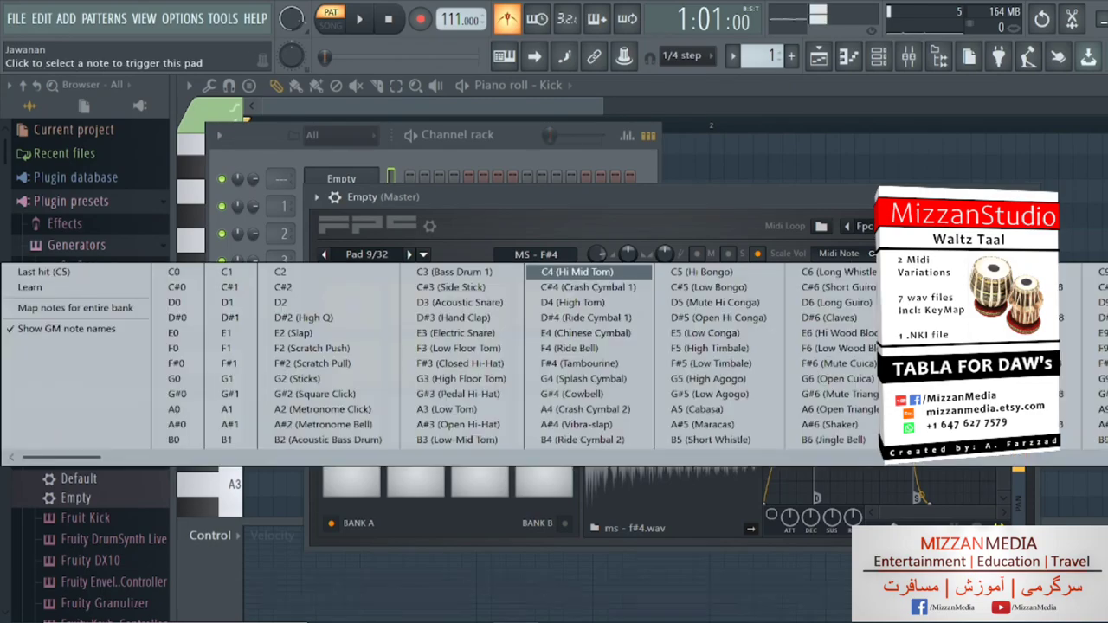
{"action": "left_click", "coordinate": [571, 363]}
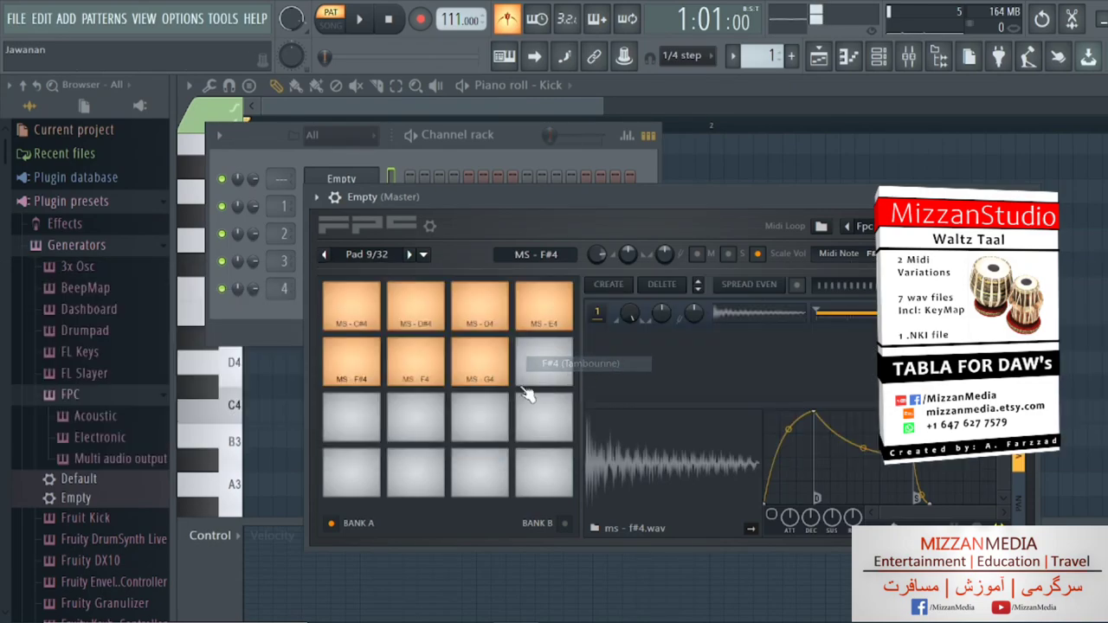
{"action": "left_click", "coordinate": [436, 381]}
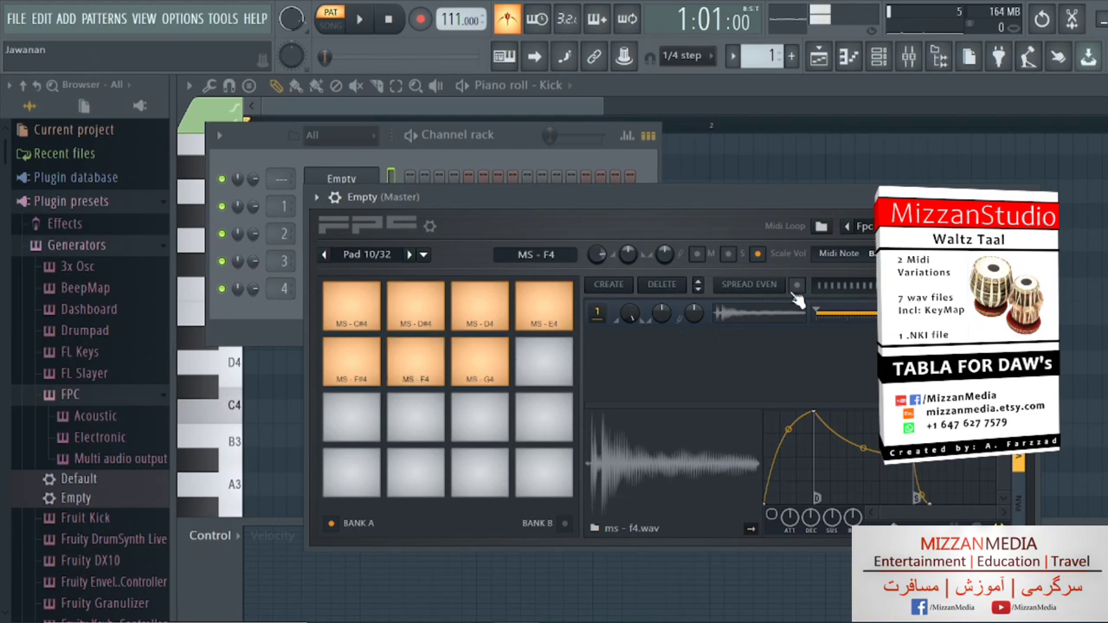
{"action": "left_click", "coordinate": [854, 258]}
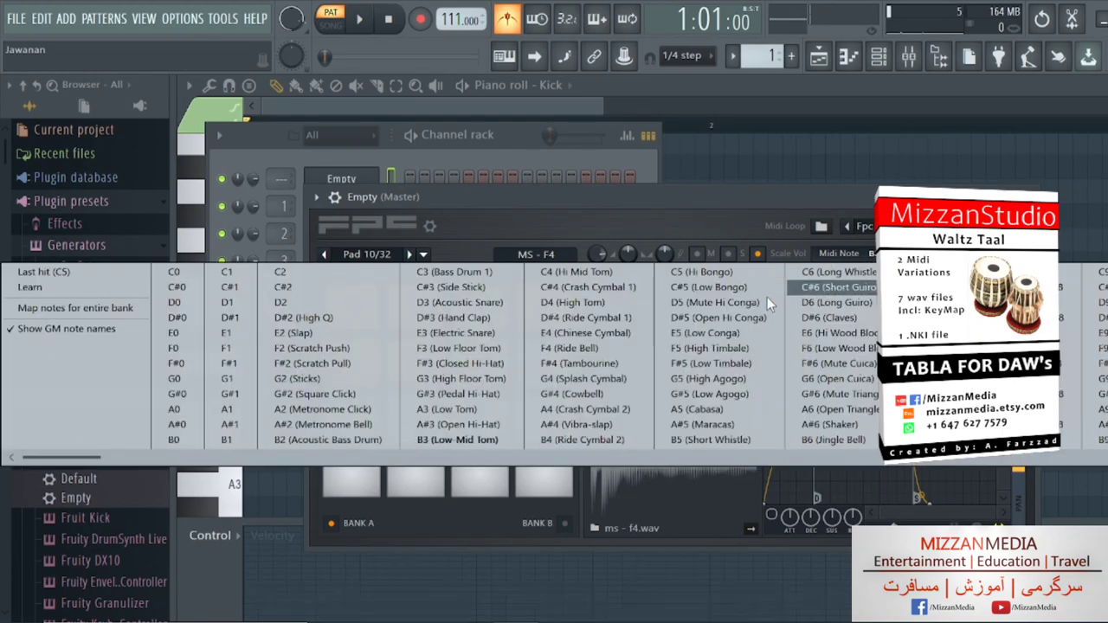
{"action": "left_click", "coordinate": [571, 348]}
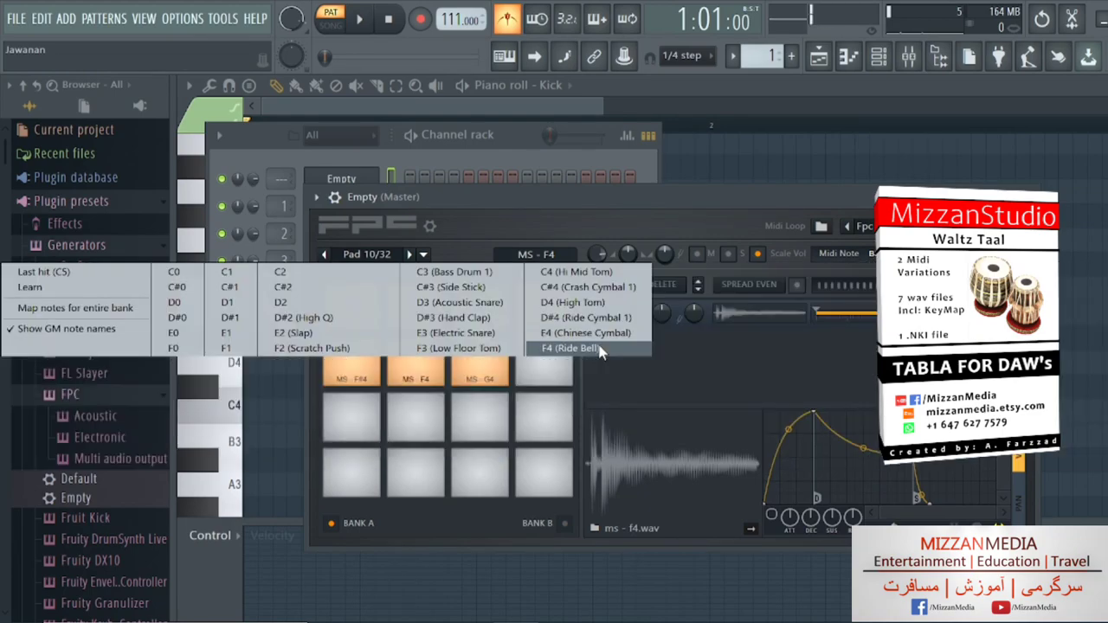
{"action": "right_click", "coordinate": [500, 375]}
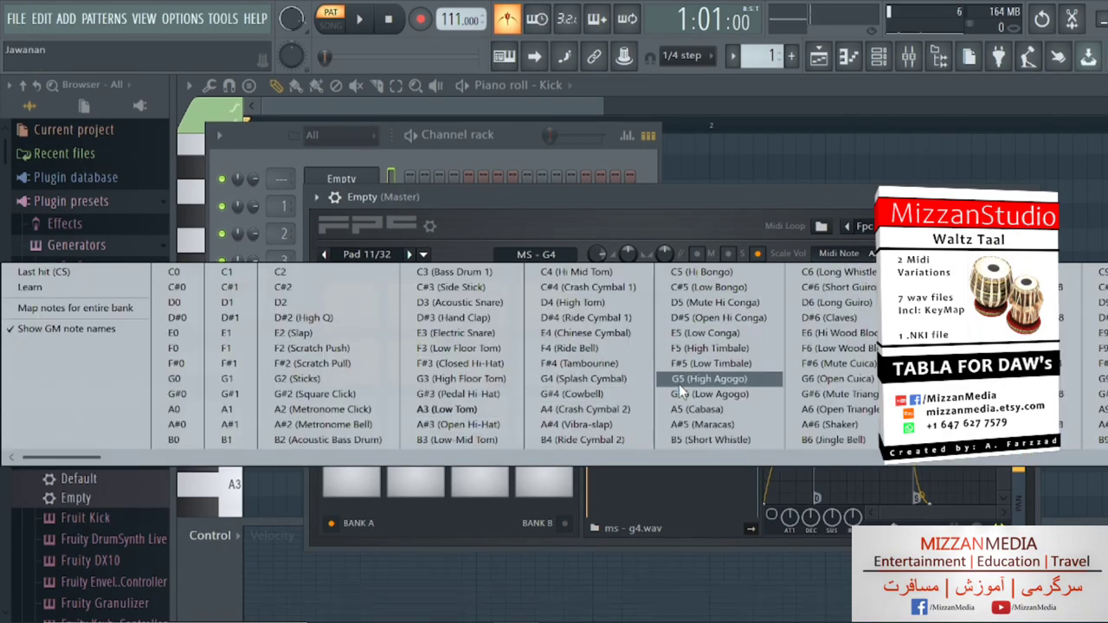
{"action": "left_click", "coordinate": [590, 379]}
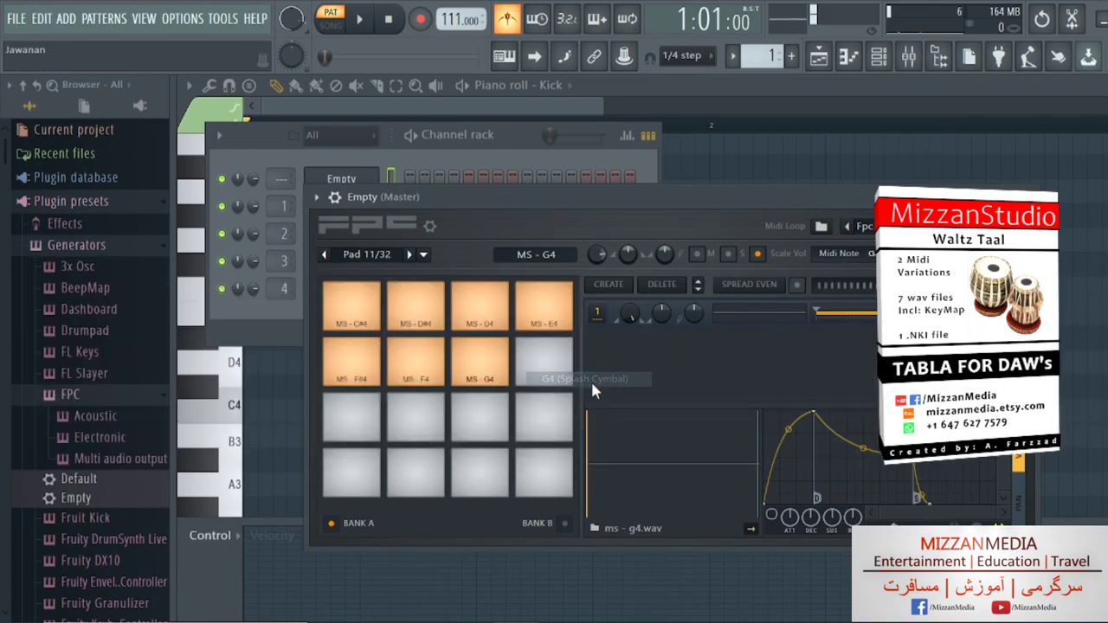
{"action": "left_click", "coordinate": [509, 384]}
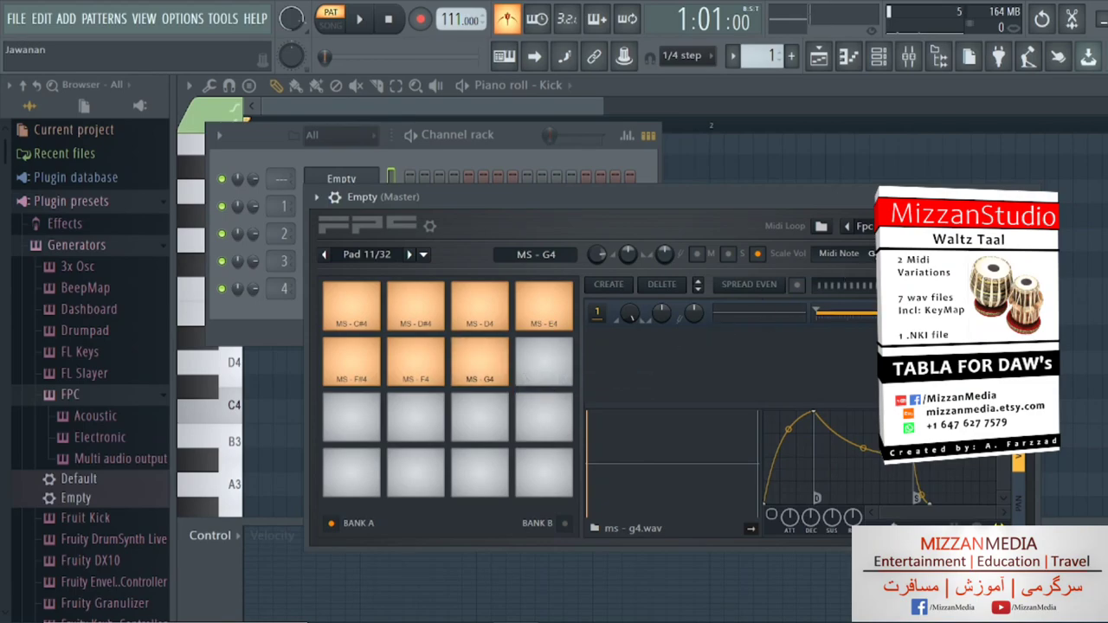
{"action": "left_click", "coordinate": [1009, 196]}
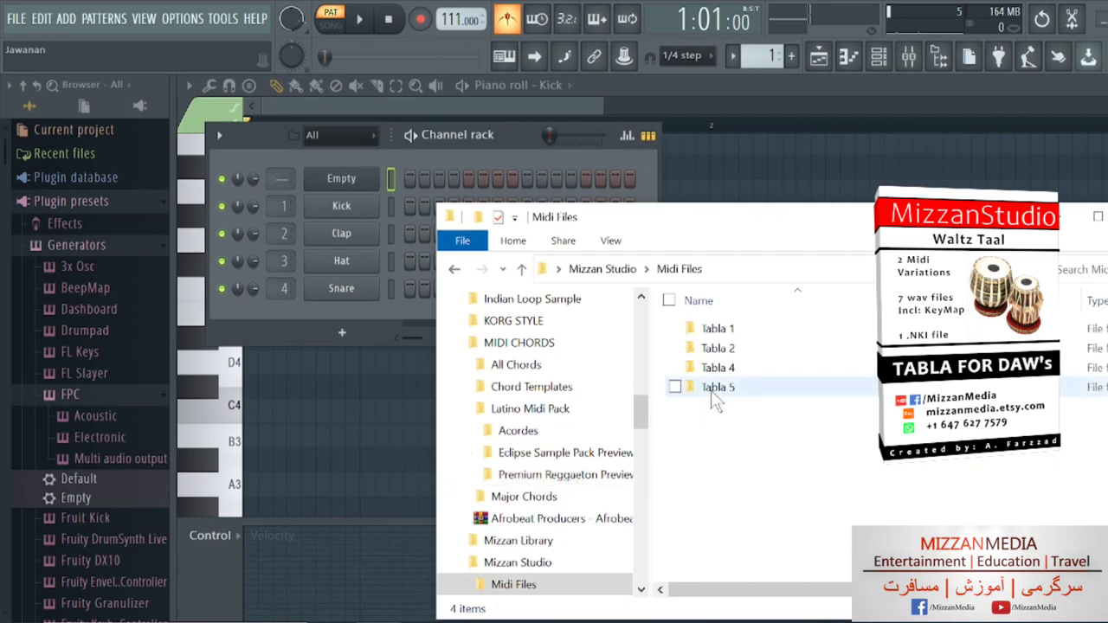
Drag Waltz V1 from the Tabla 5 MIDI folder onto the FPC channel and play it
{"action": "left_click", "coordinate": [711, 391]}
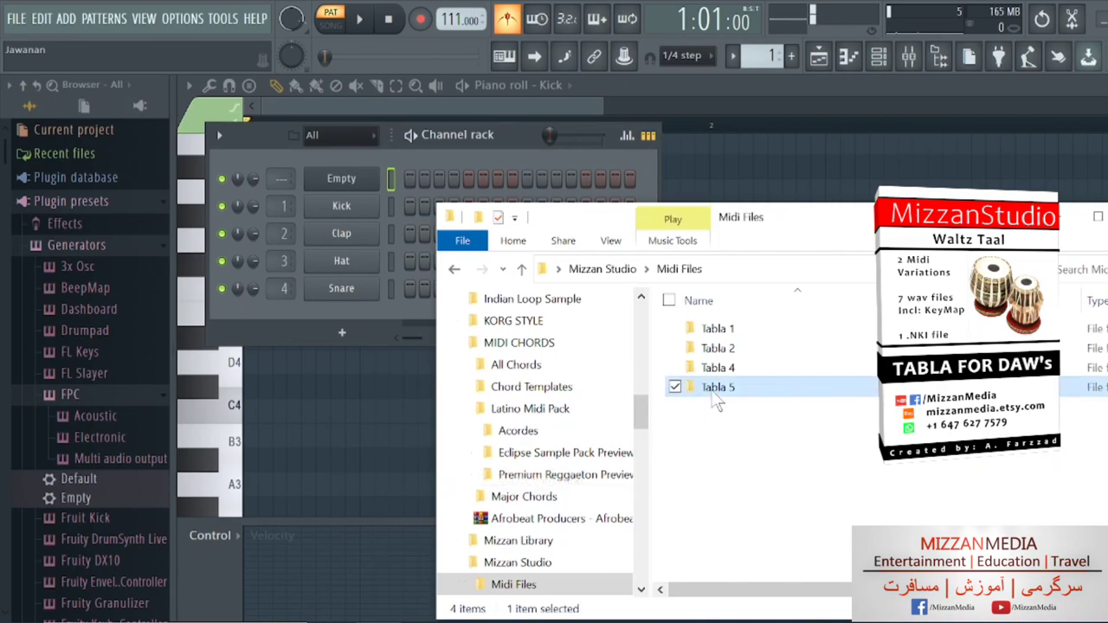
{"action": "double_click", "coordinate": [715, 391]}
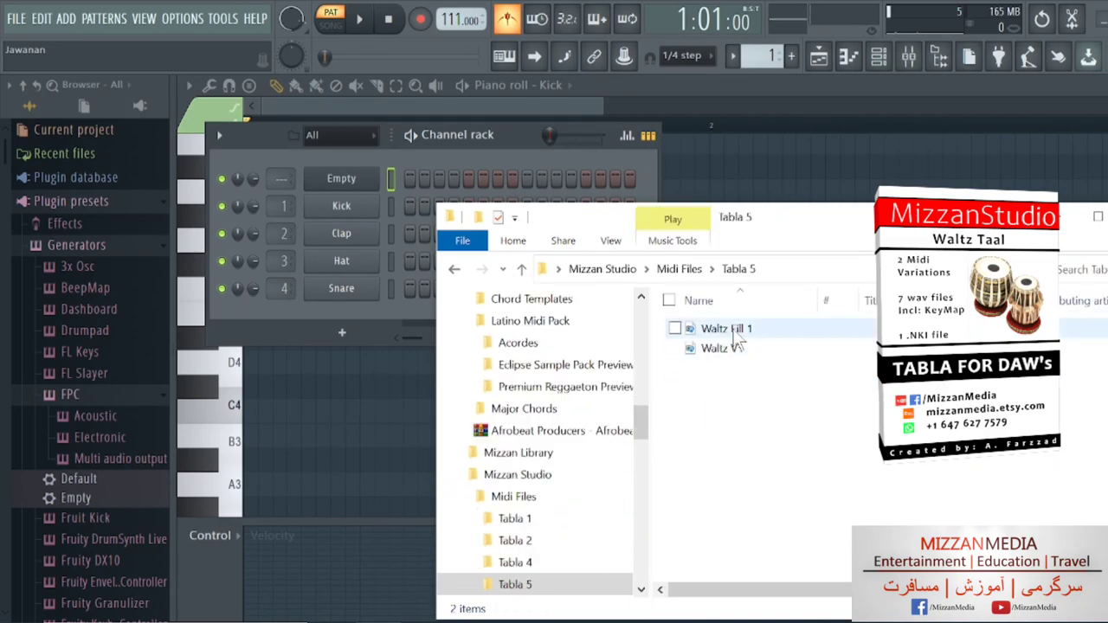
{"action": "left_click_drag", "start_coordinate": [723, 348], "coordinate": [342, 182]}
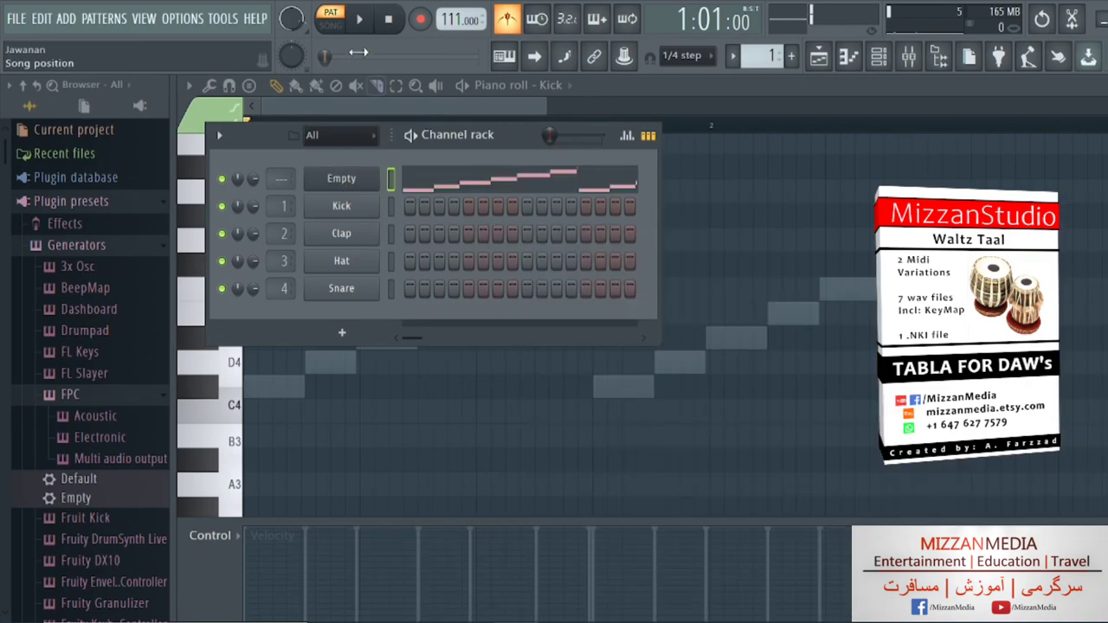
{"action": "left_click", "coordinate": [360, 25]}
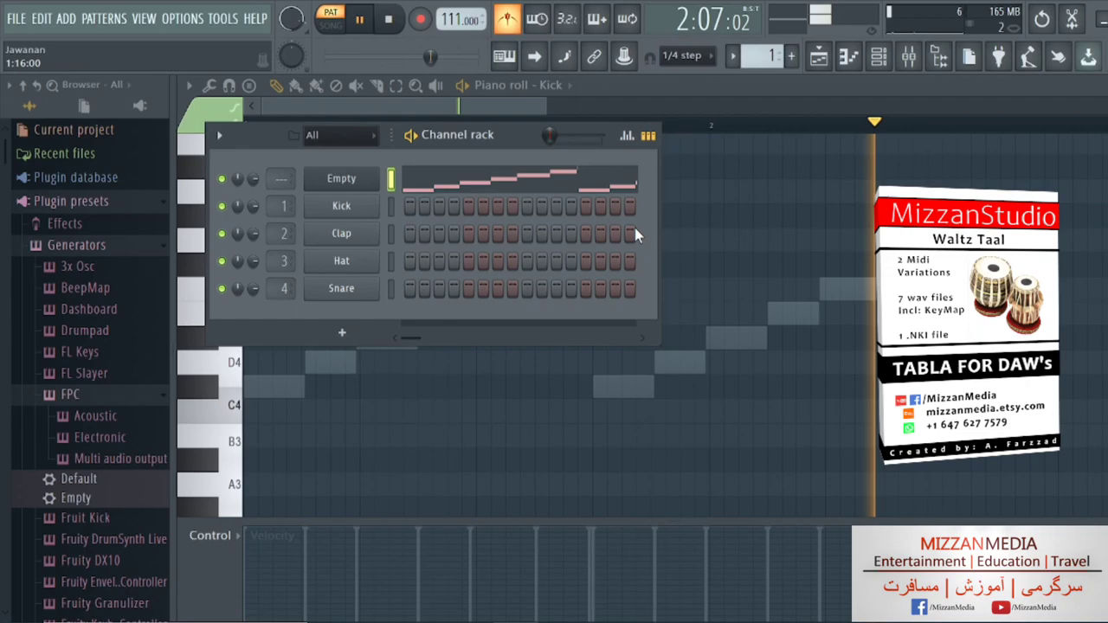
Widen the channel rack and view the Options > Audio settings
{"action": "mouse_move", "coordinate": [667, 245]}
{"action": "left_mouse_down"}
{"action": "mouse_move", "coordinate": [874, 251]}
{"action": "mouse_move", "coordinate": [797, 257]}
{"action": "mouse_move", "coordinate": [798, 274]}
{"action": "left_mouse_up"}
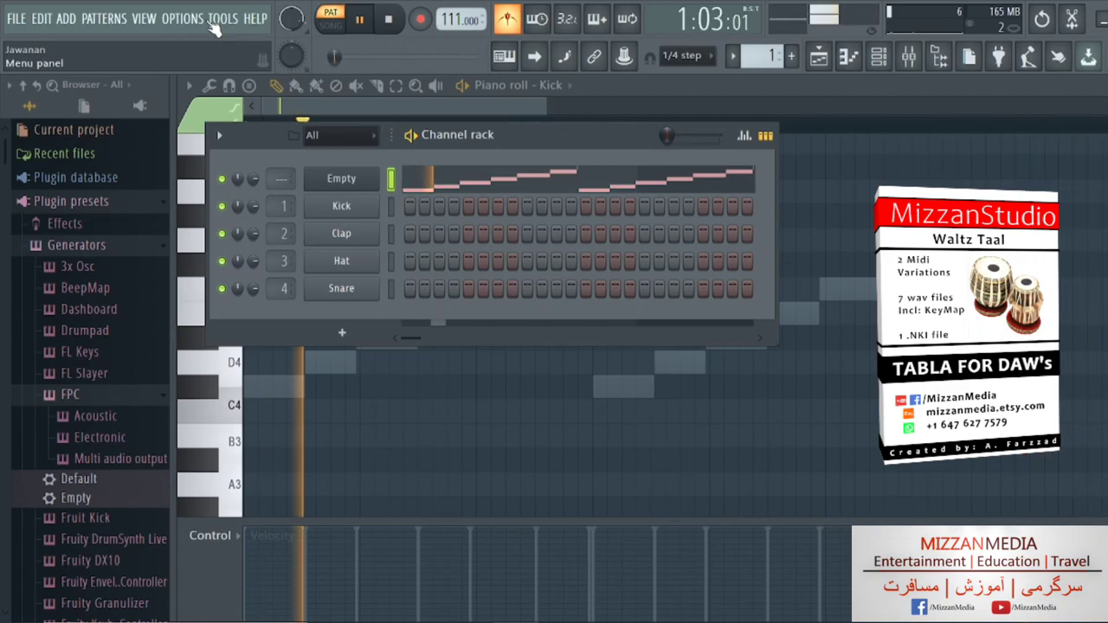
{"action": "left_click", "coordinate": [184, 18]}
{"action": "left_click", "coordinate": [194, 72]}
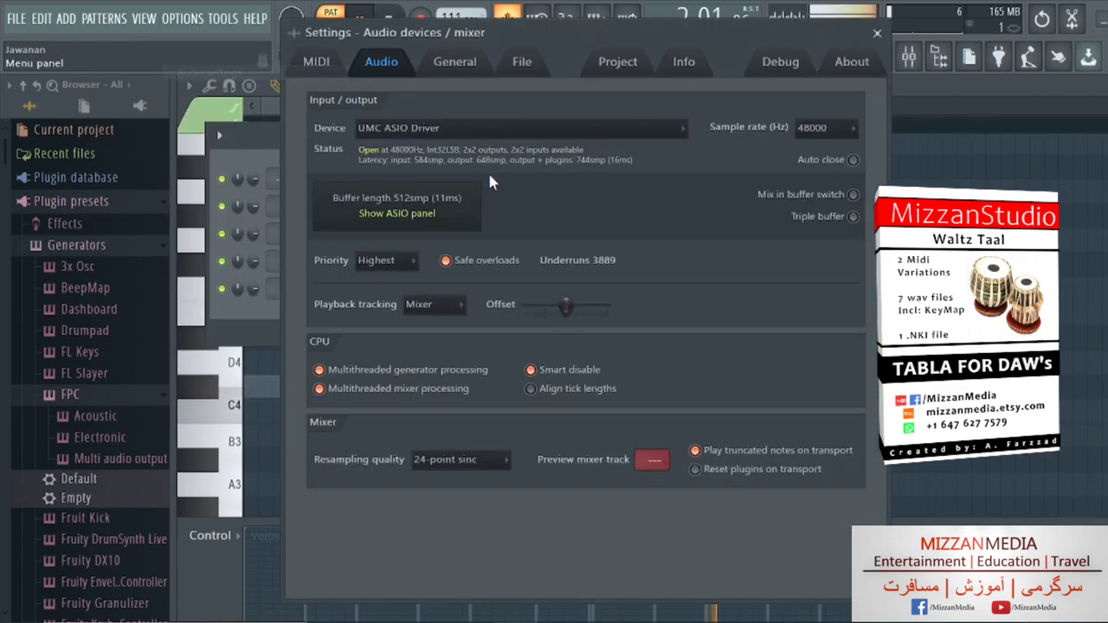
Close audio settings and place a Pattern 2 clip on Track 2 at bar 3
{"action": "left_click", "coordinate": [877, 32]}
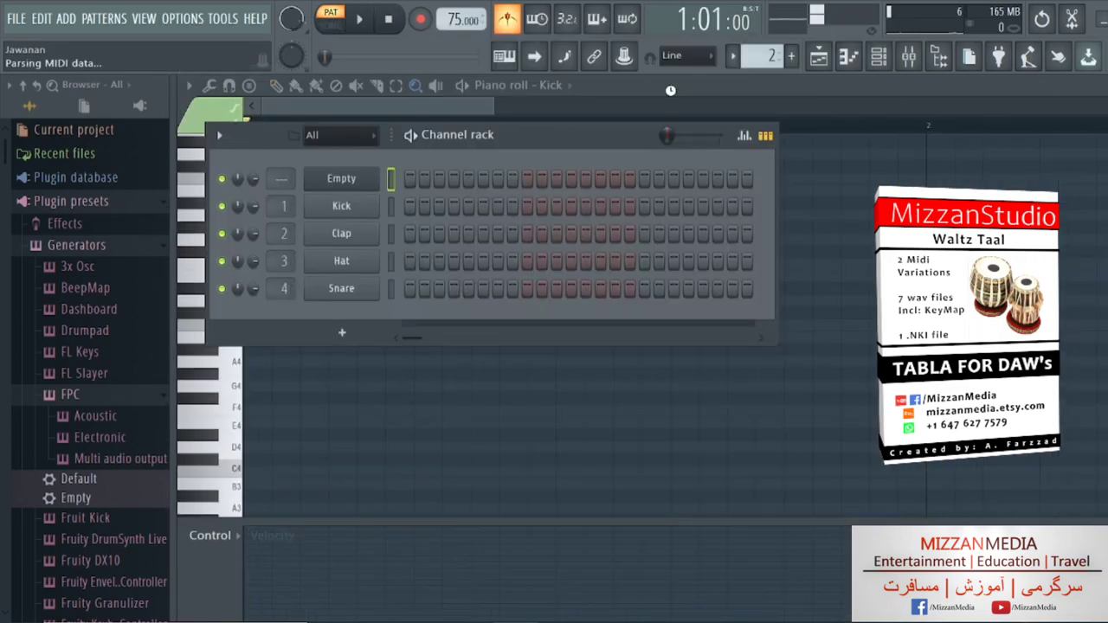
{"action": "left_click", "coordinate": [818, 57]}
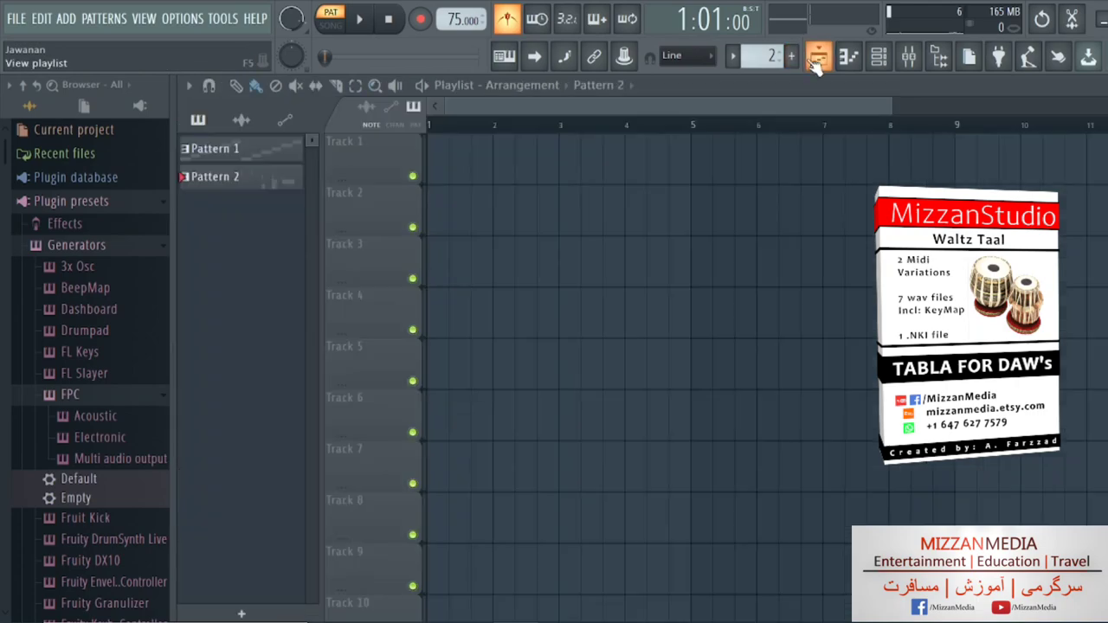
{"action": "left_click", "coordinate": [463, 169]}
{"action": "mouse_move", "coordinate": [494, 168]}
{"action": "left_mouse_down"}
{"action": "mouse_move", "coordinate": [425, 168]}
{"action": "mouse_move", "coordinate": [450, 232]}
{"action": "mouse_move", "coordinate": [579, 230]}
{"action": "left_mouse_up"}
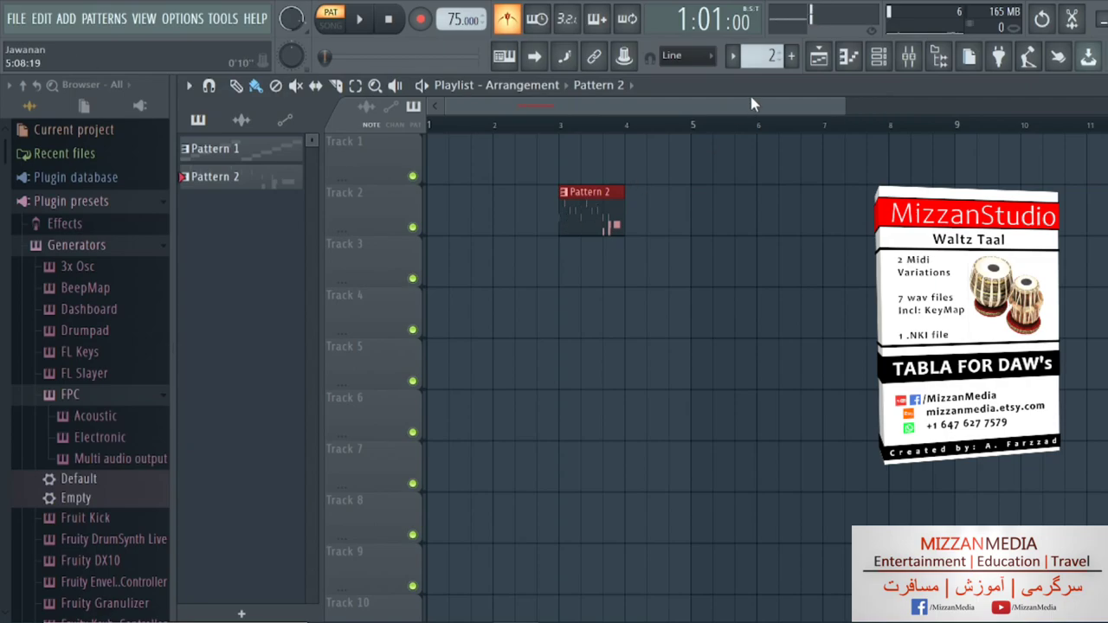
{"action": "scroll", "coordinate": [771, 56], "scroll_direction": "down", "scroll_amount": 1}
Paint Pattern 1 on Track 1 at bars 1 and 2, then play in song mode
{"action": "left_click", "coordinate": [472, 156]}
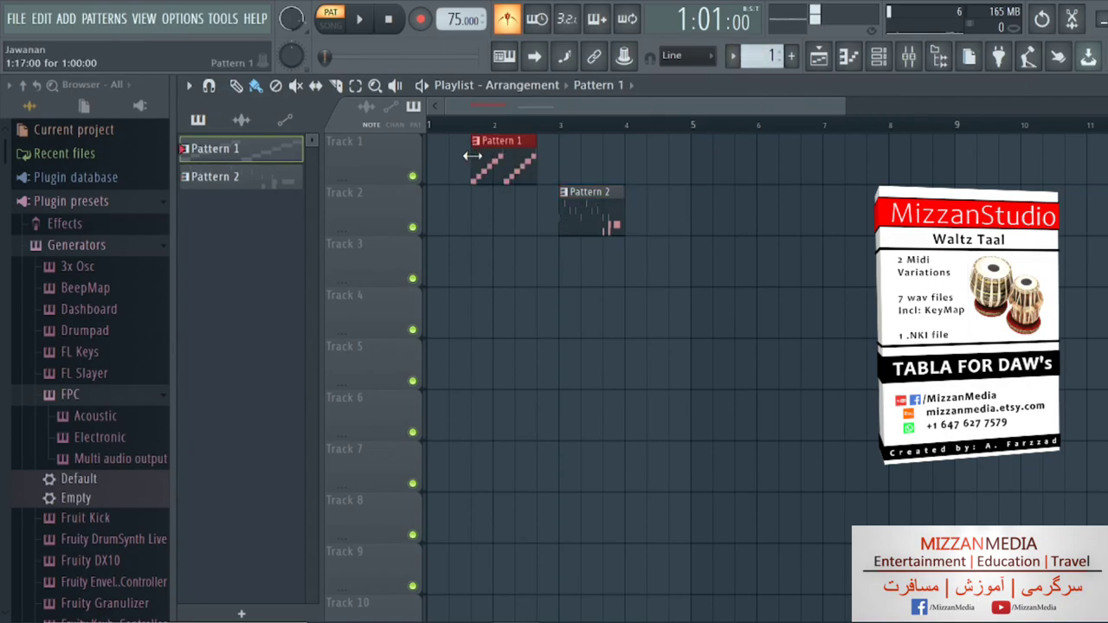
{"action": "left_click_drag", "start_coordinate": [393, 168], "coordinate": [384, 172]}
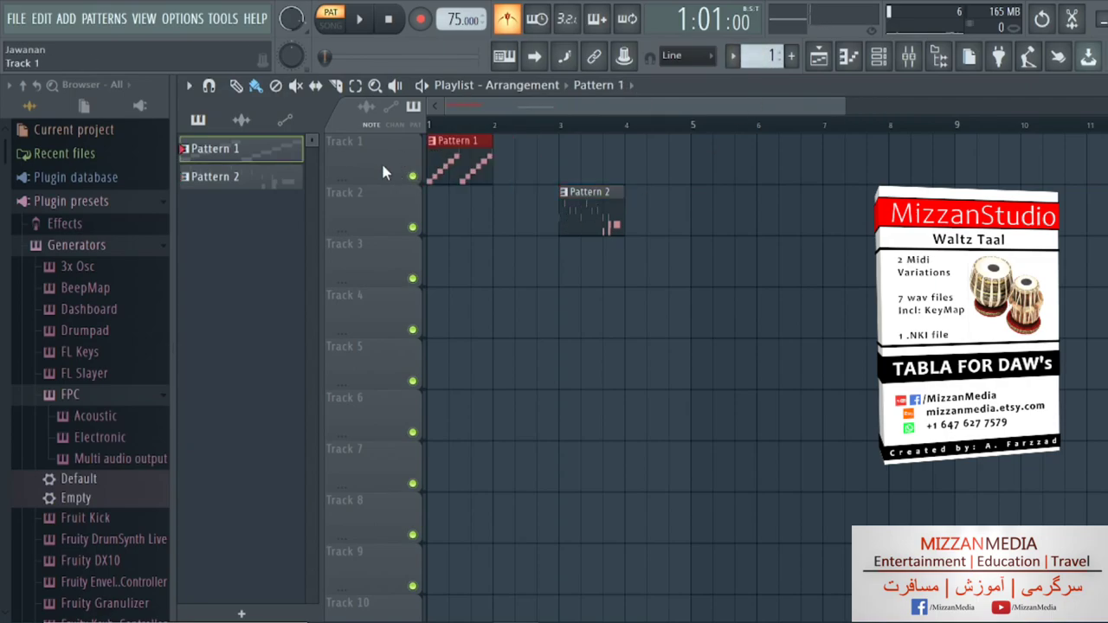
{"action": "left_click", "coordinate": [502, 158]}
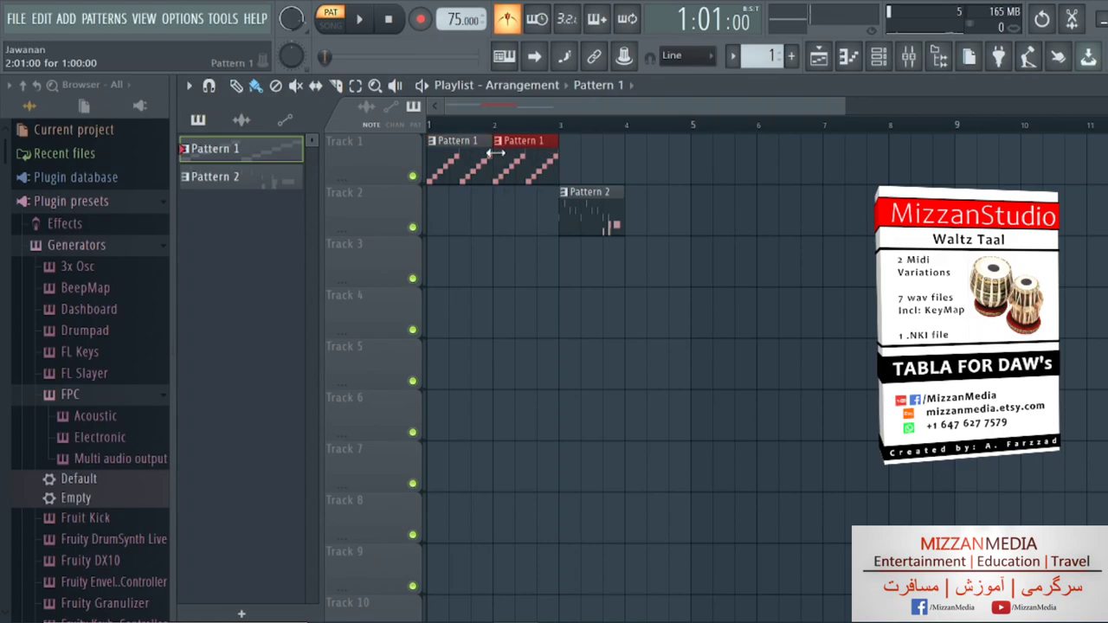
{"action": "left_click", "coordinate": [331, 25]}
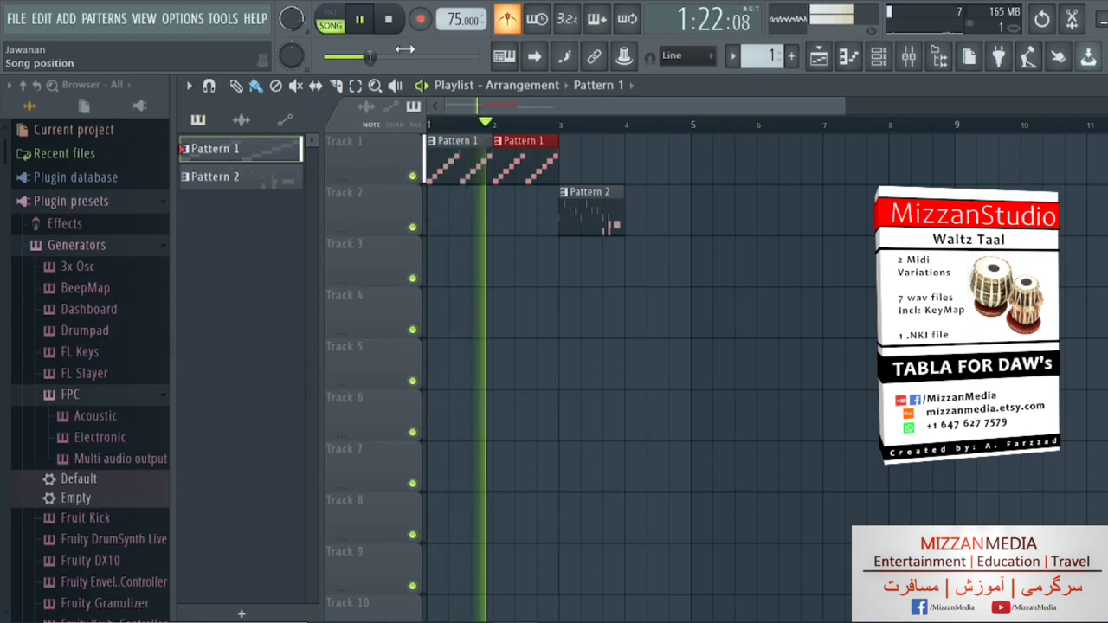
Stop playback and delete the Pattern 2 clip and both Pattern 1 clips
{"action": "left_click", "coordinate": [389, 21]}
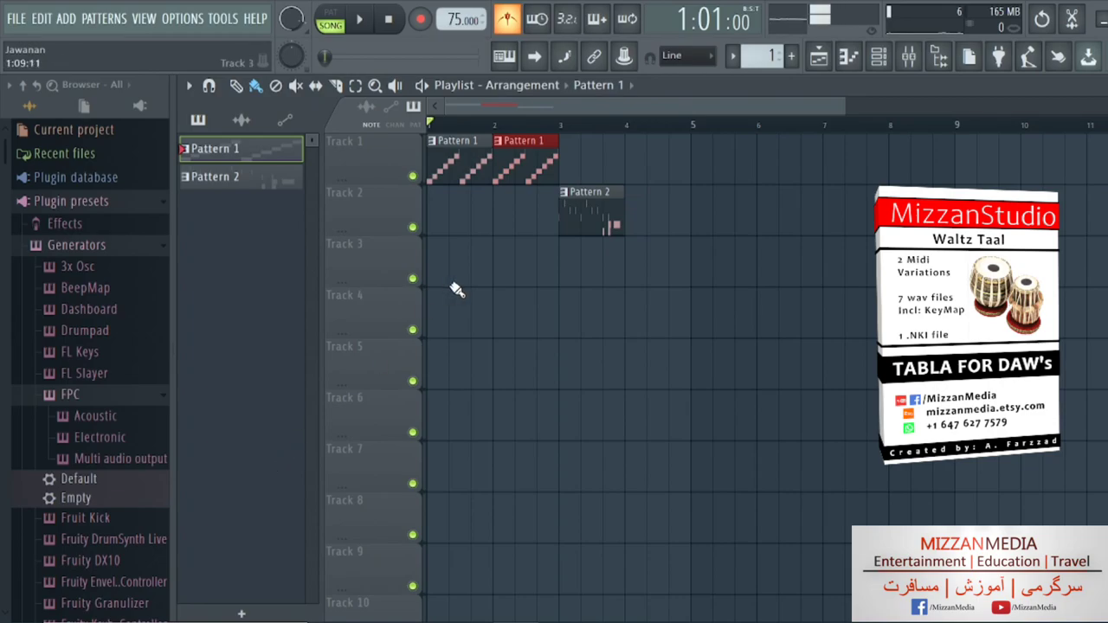
{"action": "right_click", "coordinate": [586, 225]}
{"action": "right_click", "coordinate": [524, 173]}
{"action": "right_click", "coordinate": [459, 173]}
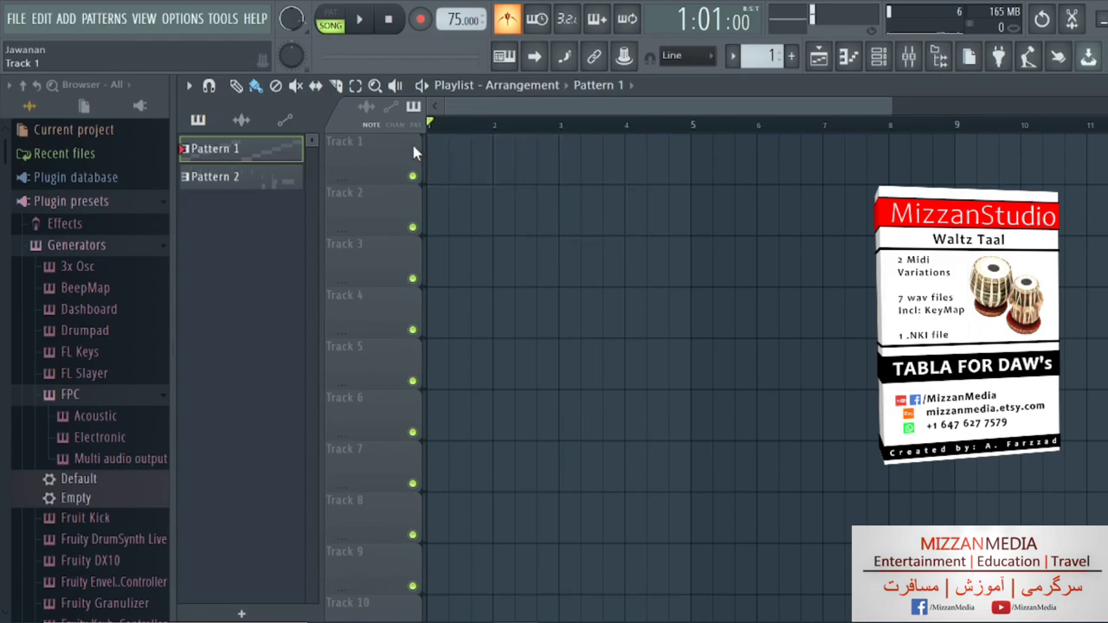